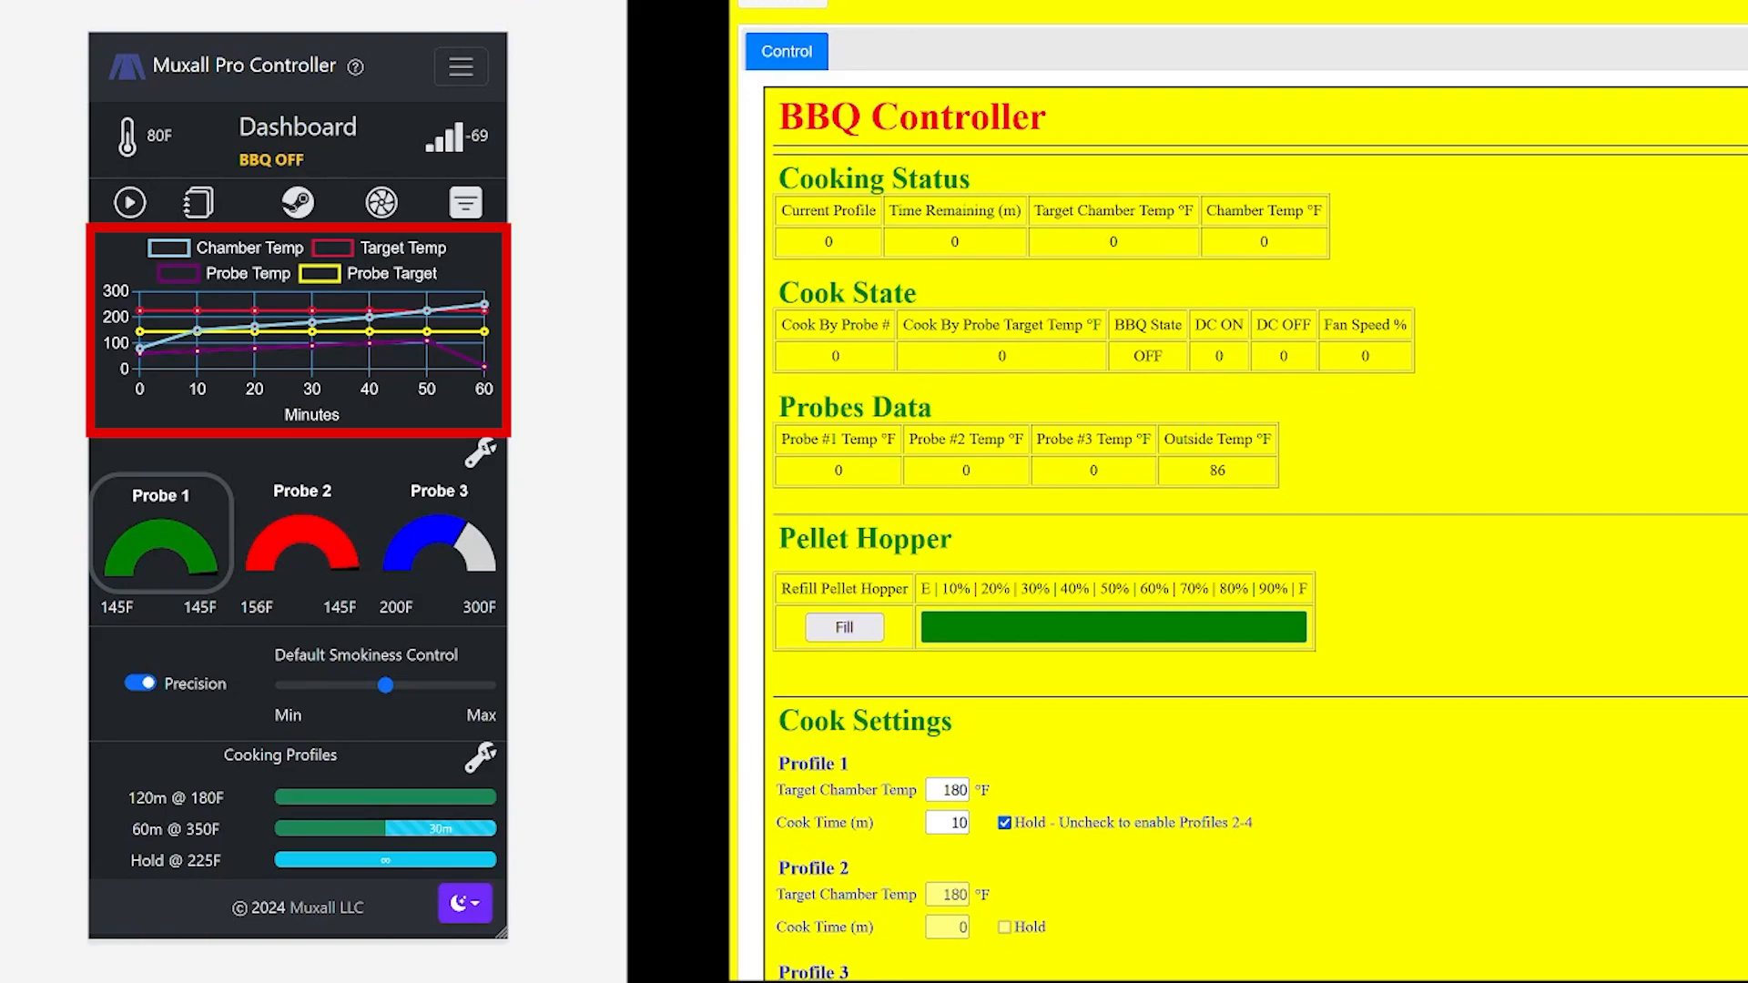
Examine the BBQ Controller page's cook settings and controls, and browse the Wikibooks barbecue recipes category
{"action": "mouse_move", "coordinate": [486, 305]}
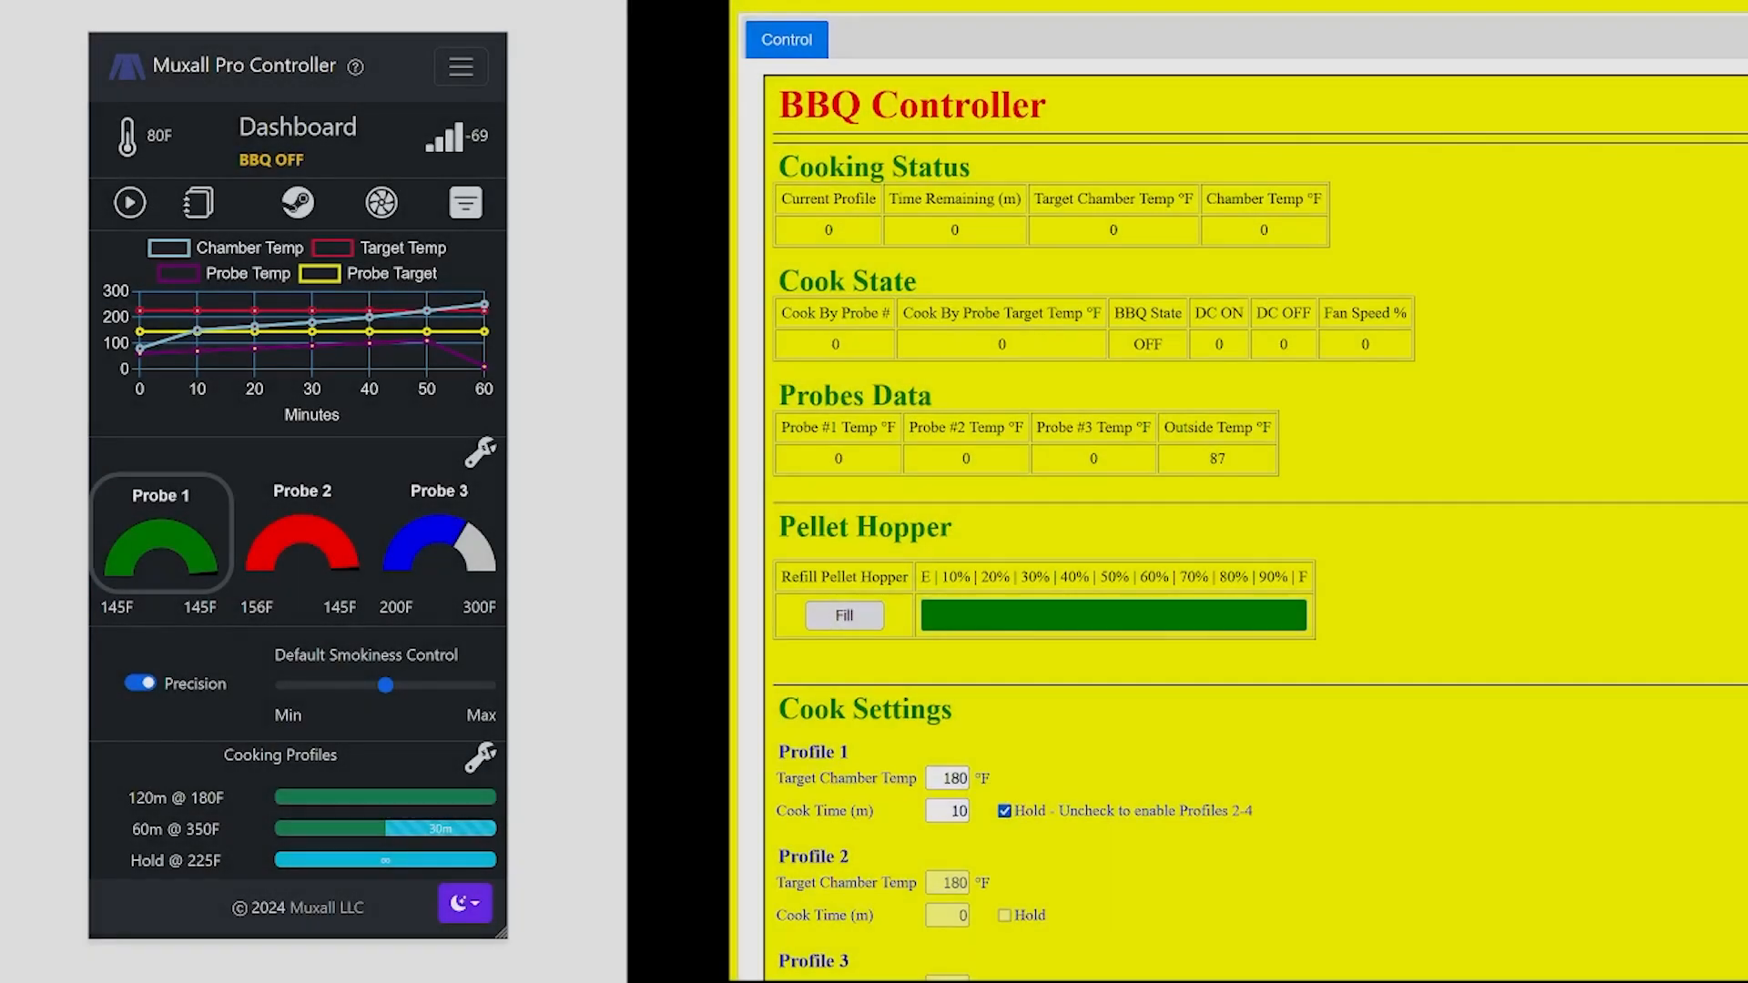
{"action": "scroll", "coordinate": [1257, 492], "scroll_direction": "down", "scroll_amount": 6}
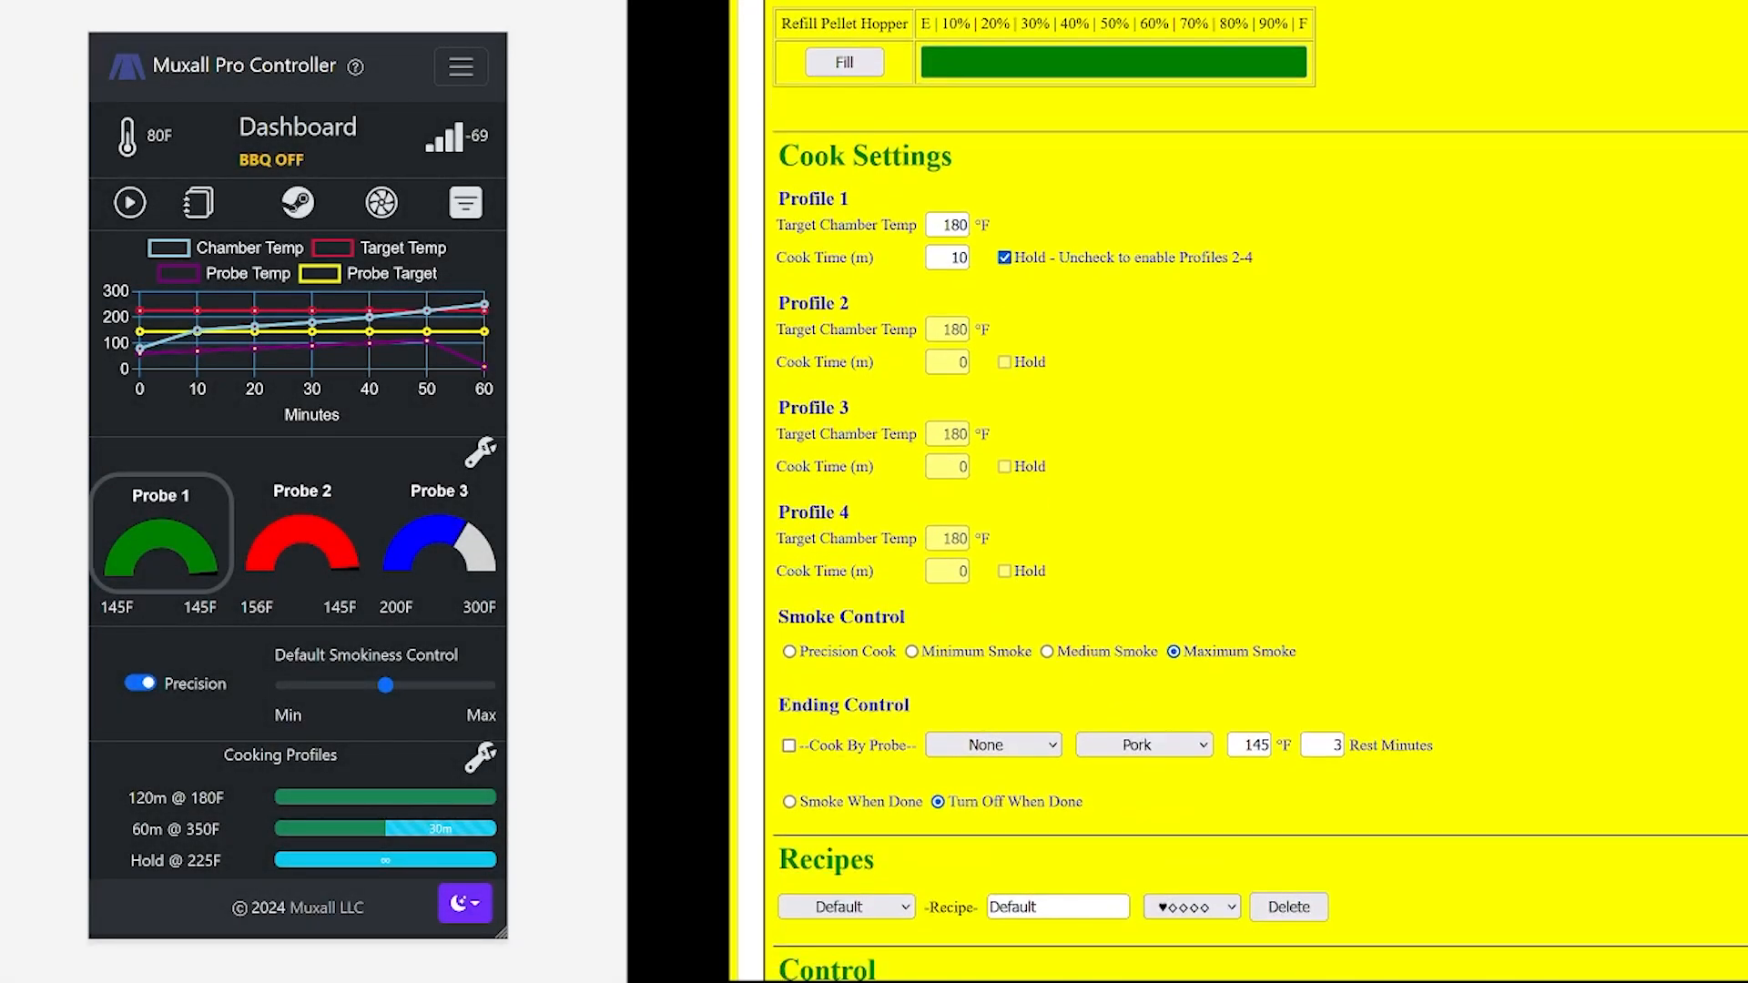
{"action": "scroll", "coordinate": [1257, 492], "scroll_direction": "down", "scroll_amount": 1}
{"action": "scroll", "coordinate": [1257, 492], "scroll_direction": "down", "scroll_amount": 5}
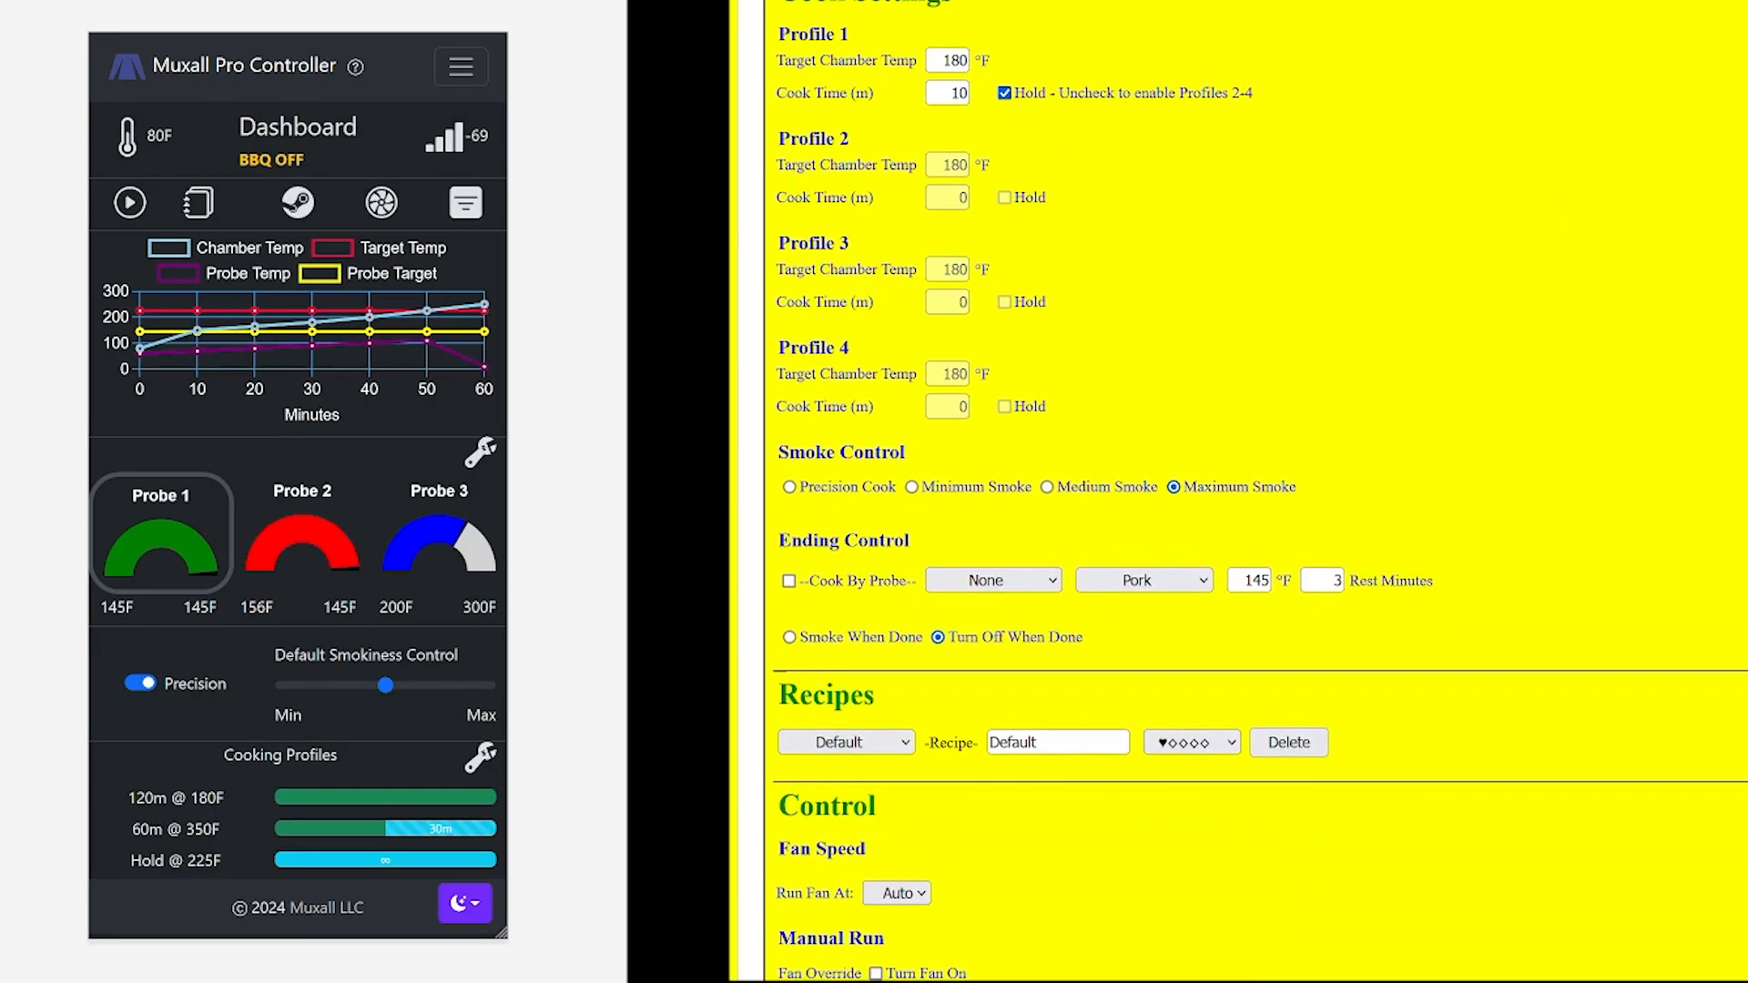
{"action": "scroll", "coordinate": [1256, 492], "scroll_direction": "down", "scroll_amount": 1}
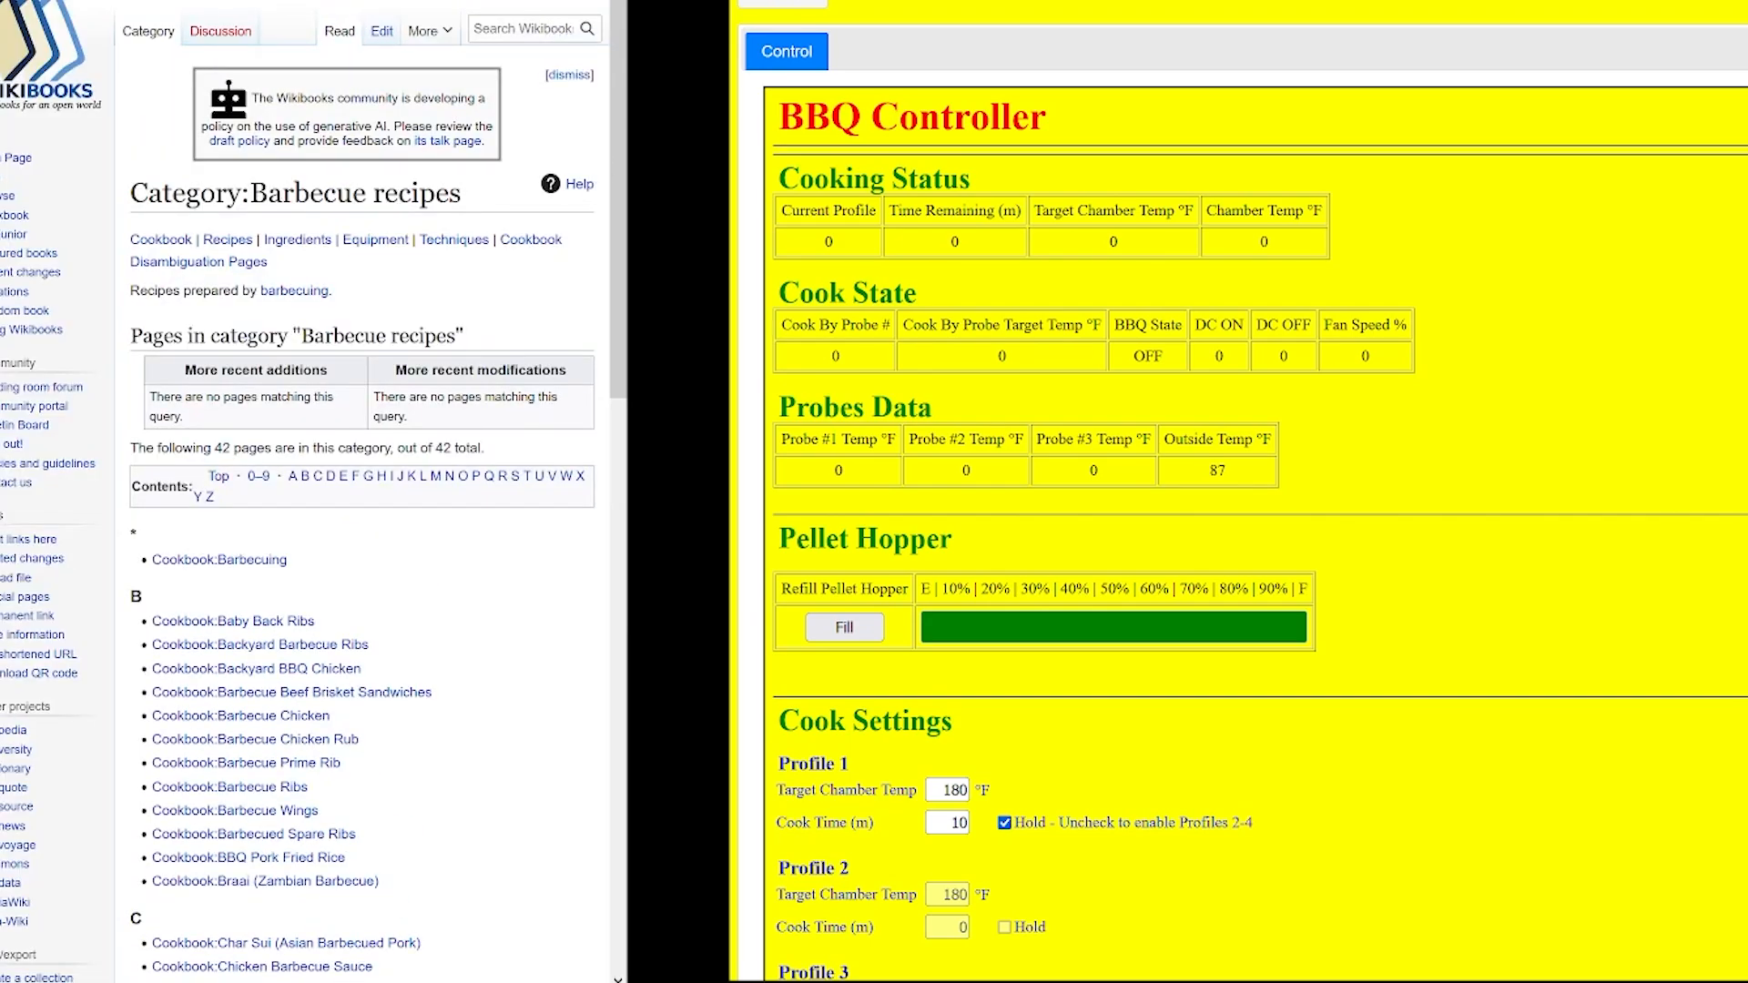
{"action": "scroll", "coordinate": [407, 223], "scroll_direction": "down", "scroll_amount": 10}
{"action": "scroll", "coordinate": [407, 223], "scroll_direction": "up", "scroll_amount": 10}
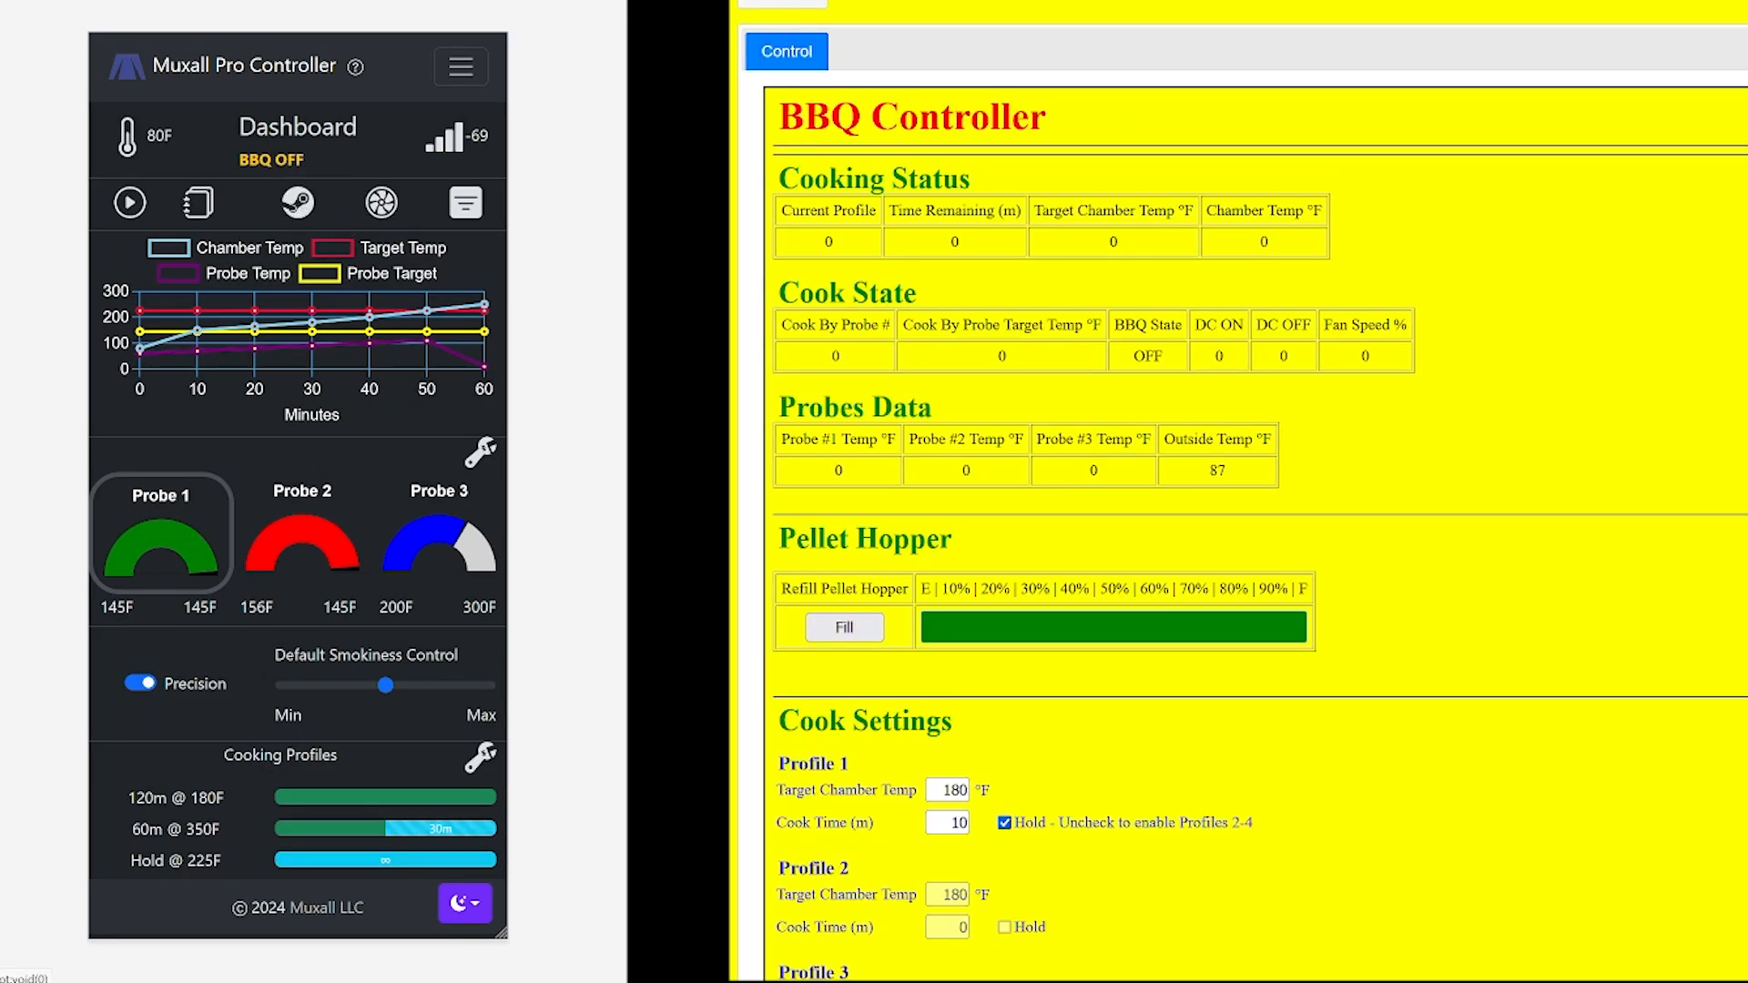
Try switching on the fan, auger and PHV overrides in the manual override settings
{"action": "left_click", "coordinate": [298, 202]}
{"action": "left_click", "coordinate": [135, 134]}
{"action": "left_click", "coordinate": [137, 170]}
{"action": "left_click", "coordinate": [139, 209]}
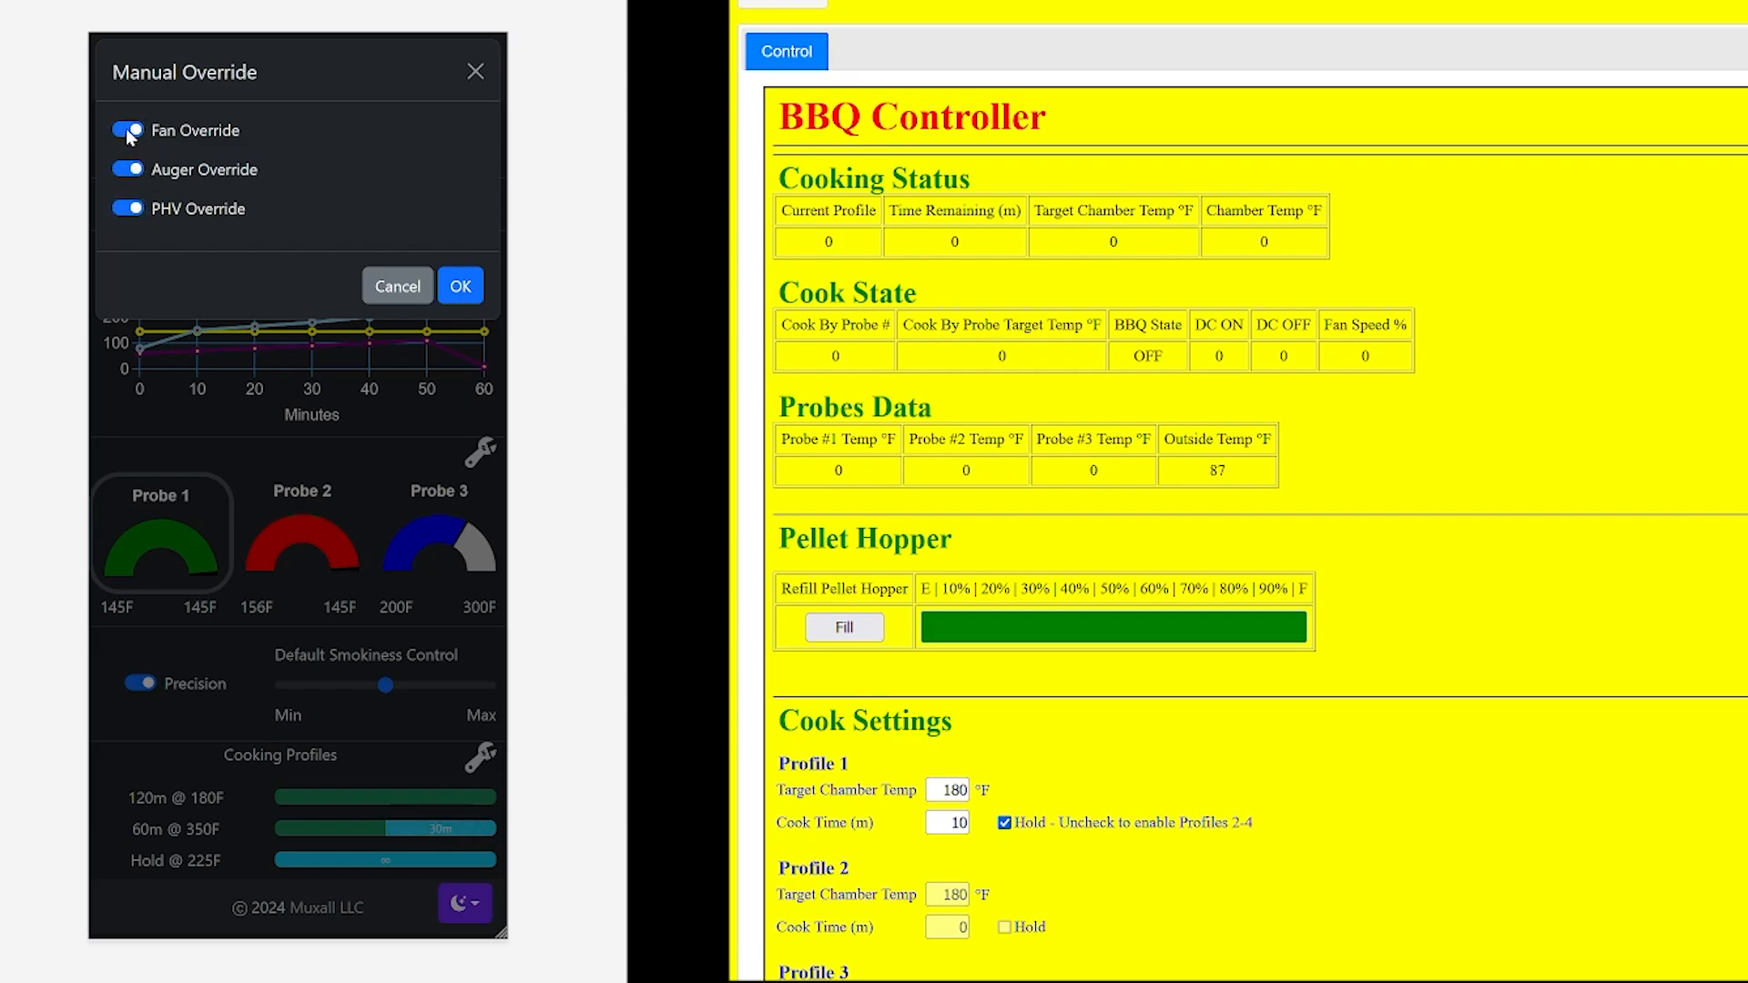
{"action": "left_click", "coordinate": [365, 286]}
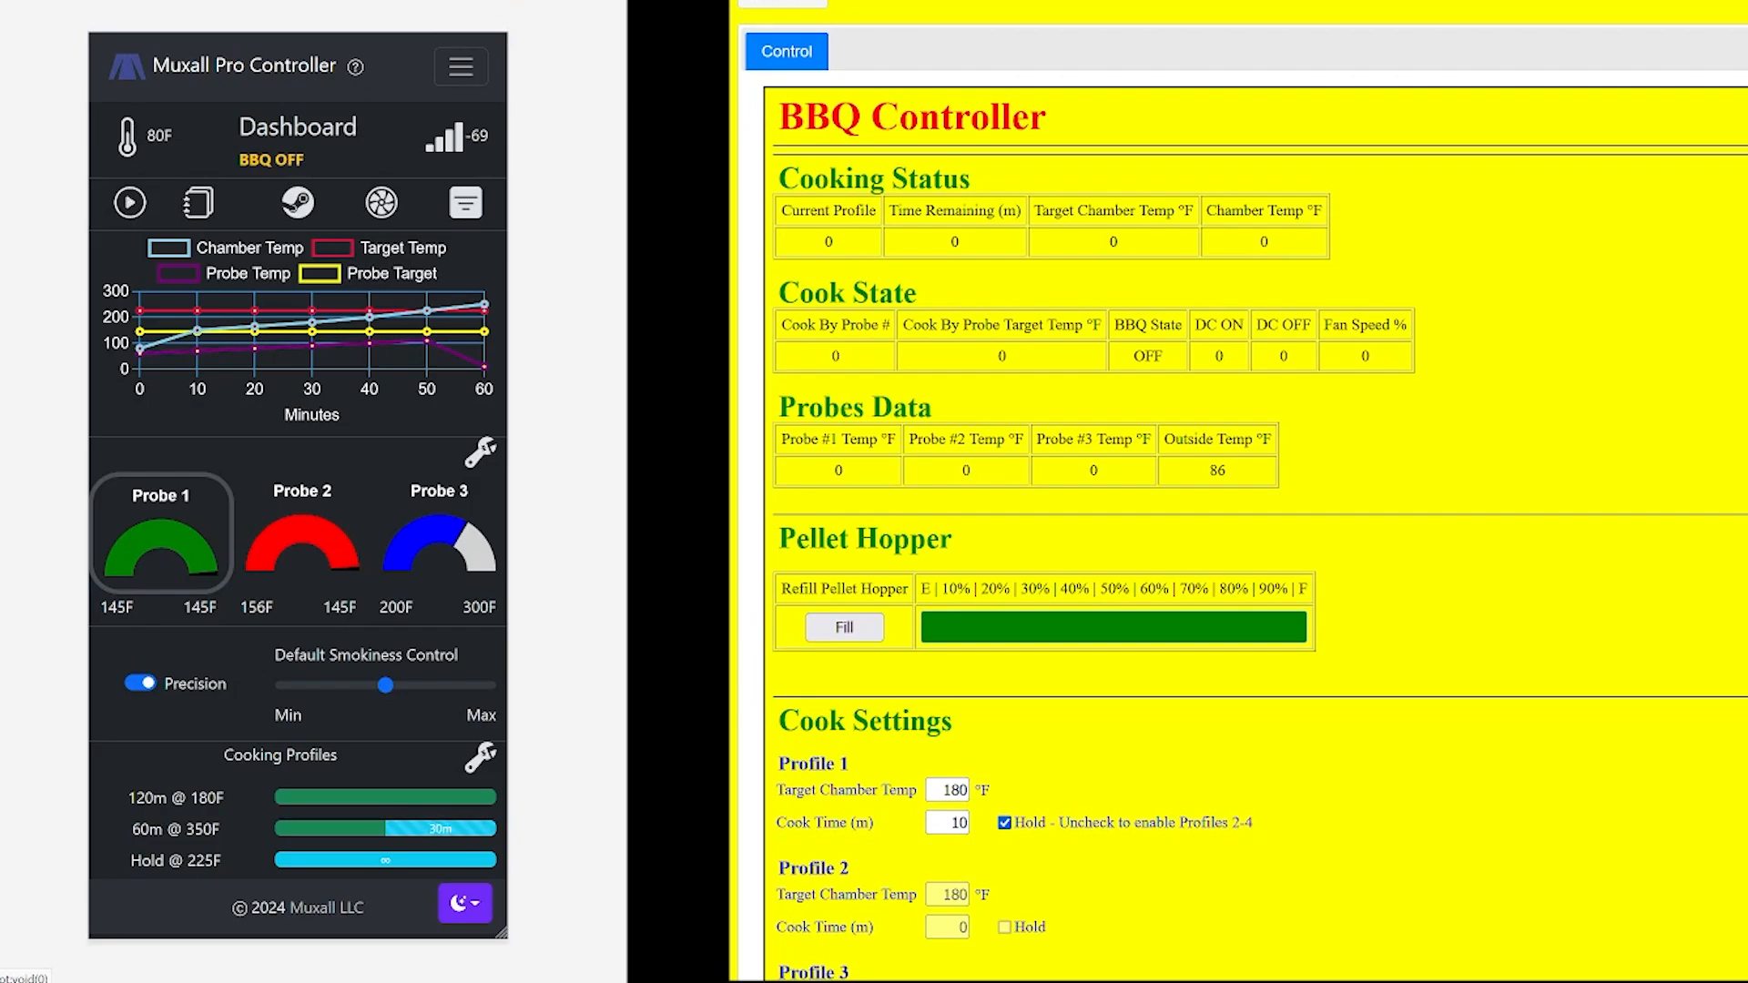
Start the cook, then stop it again, confirming both actions
{"action": "left_click", "coordinate": [130, 202]}
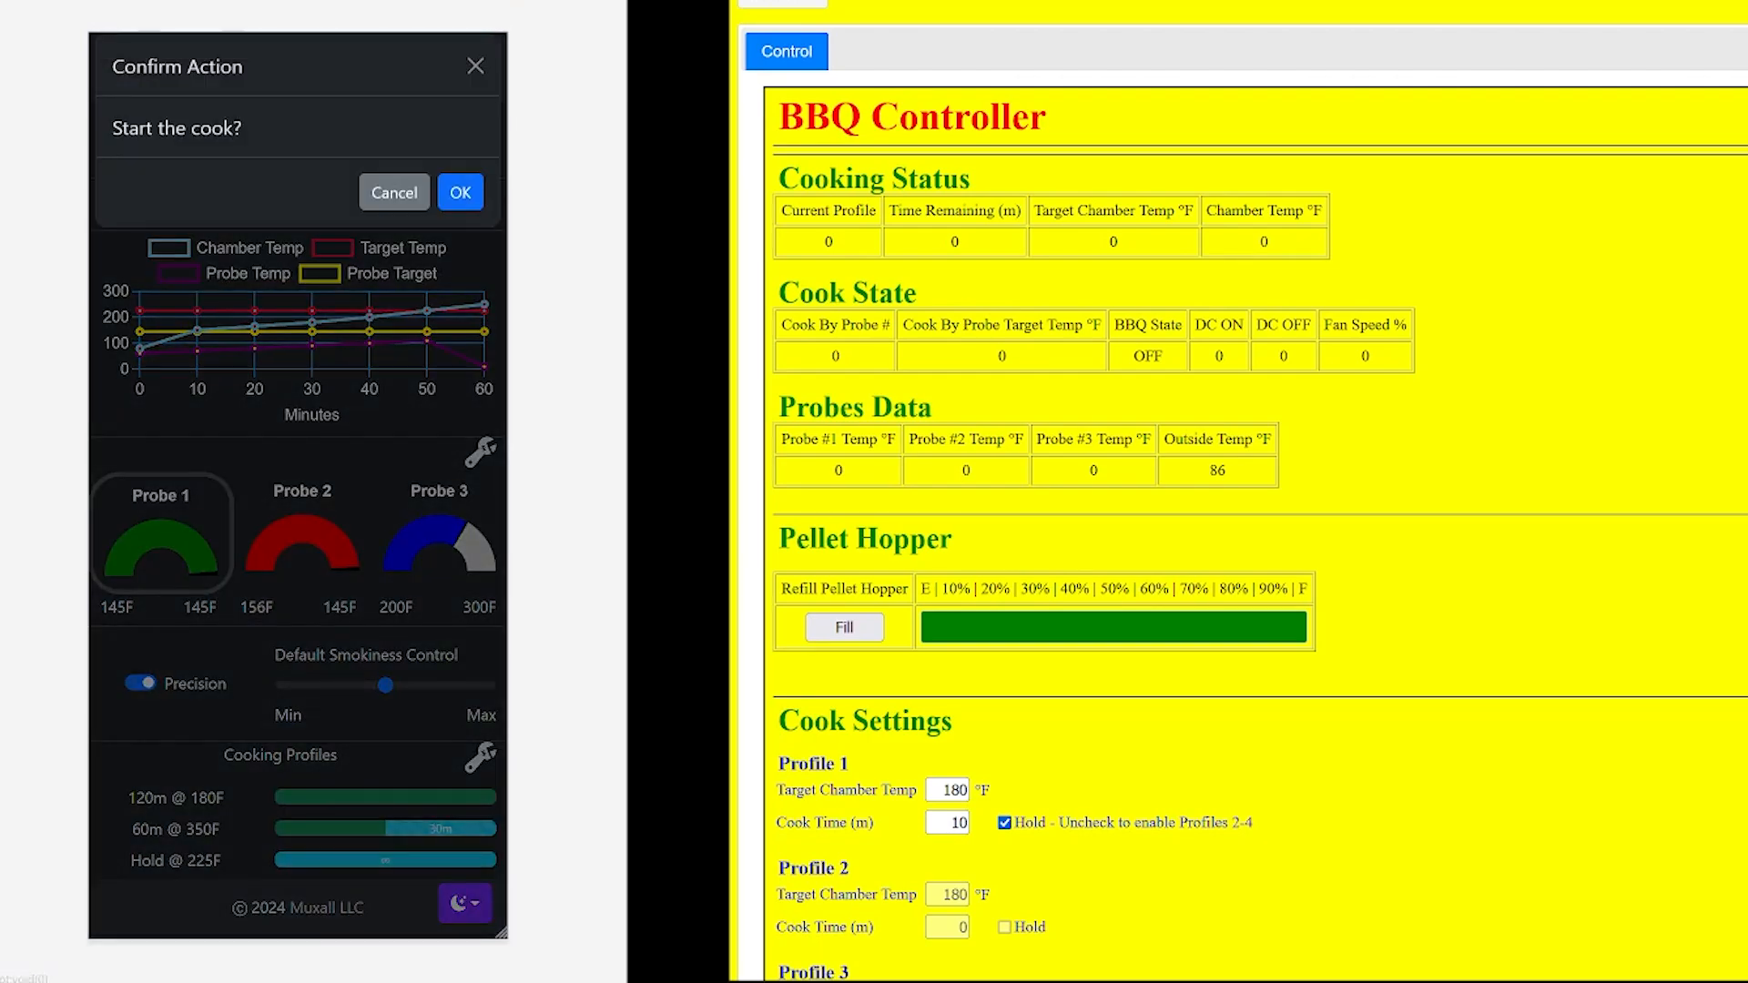
{"action": "left_click", "coordinate": [465, 201]}
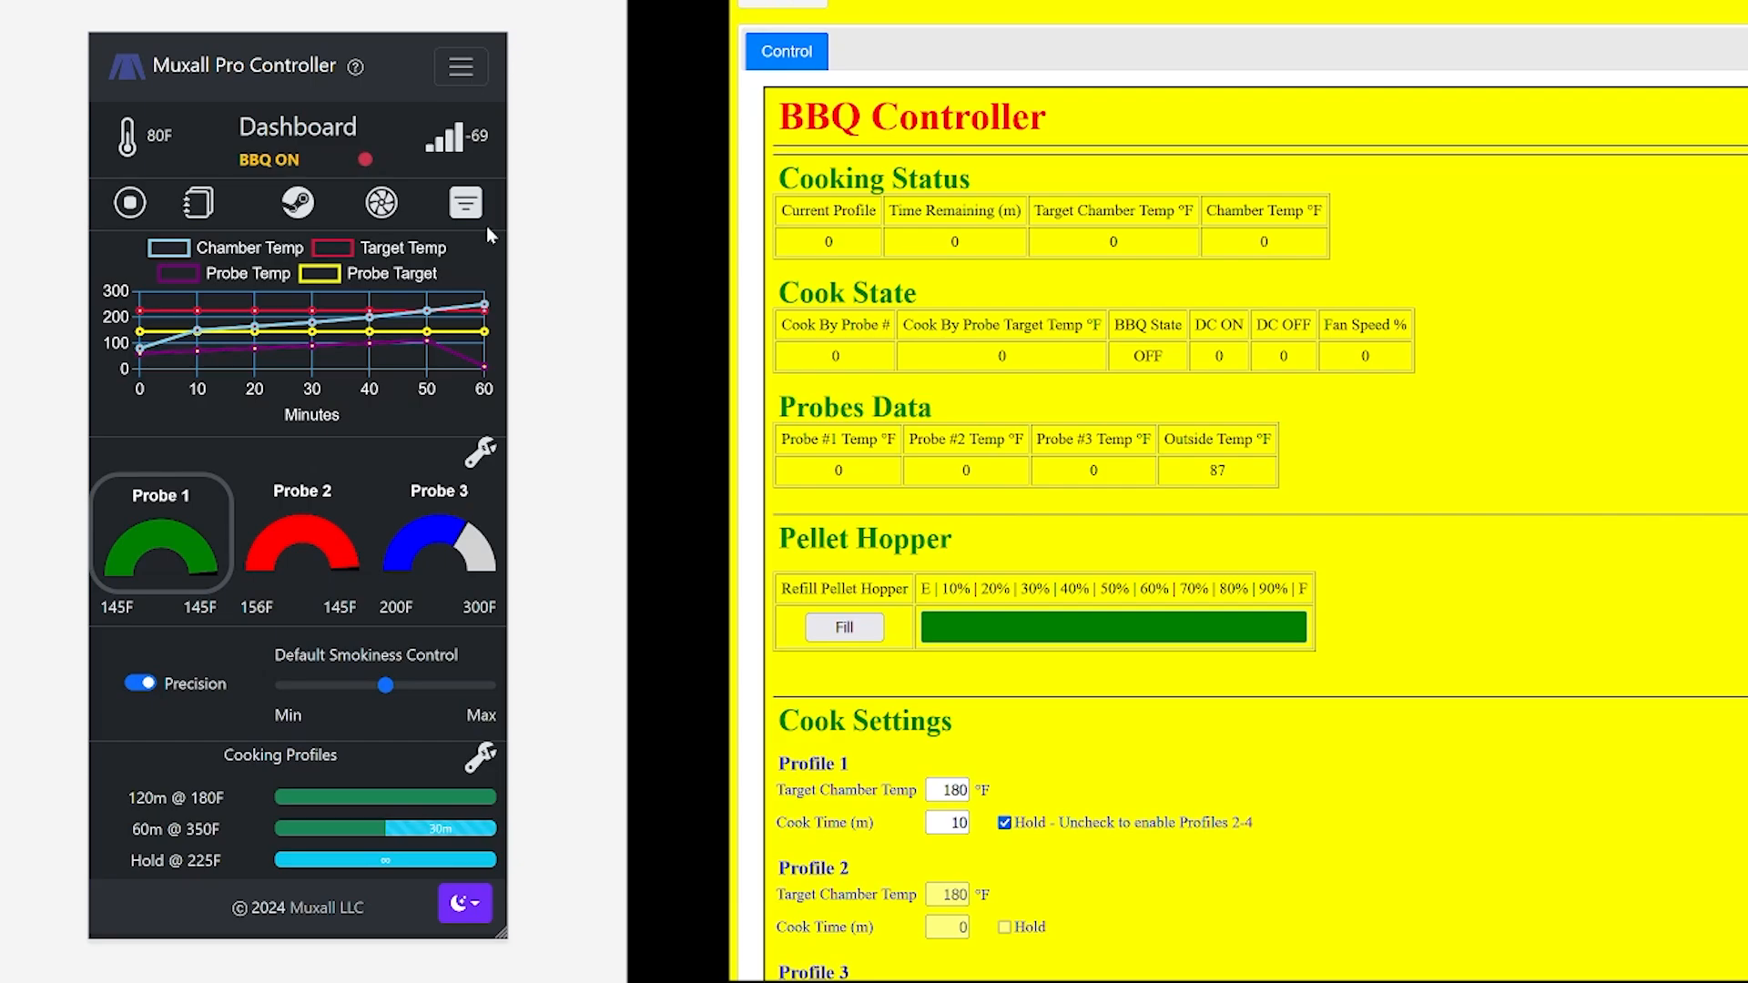
{"action": "left_click", "coordinate": [129, 202]}
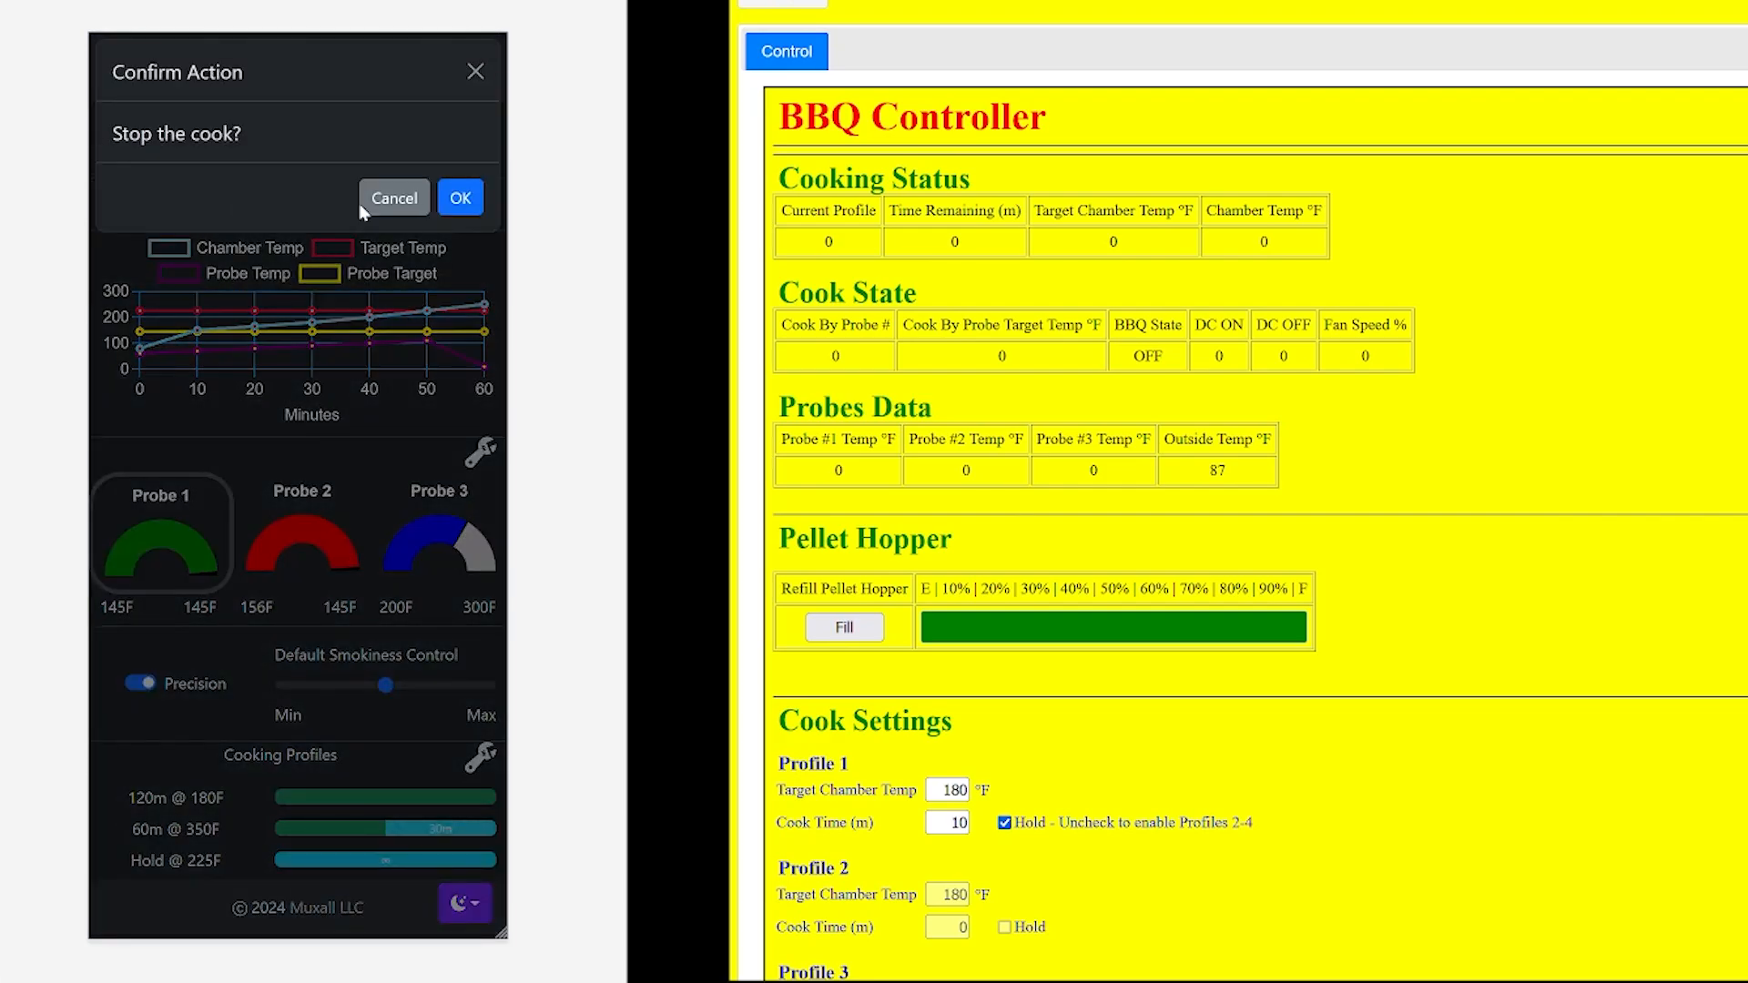
{"action": "left_click", "coordinate": [460, 193]}
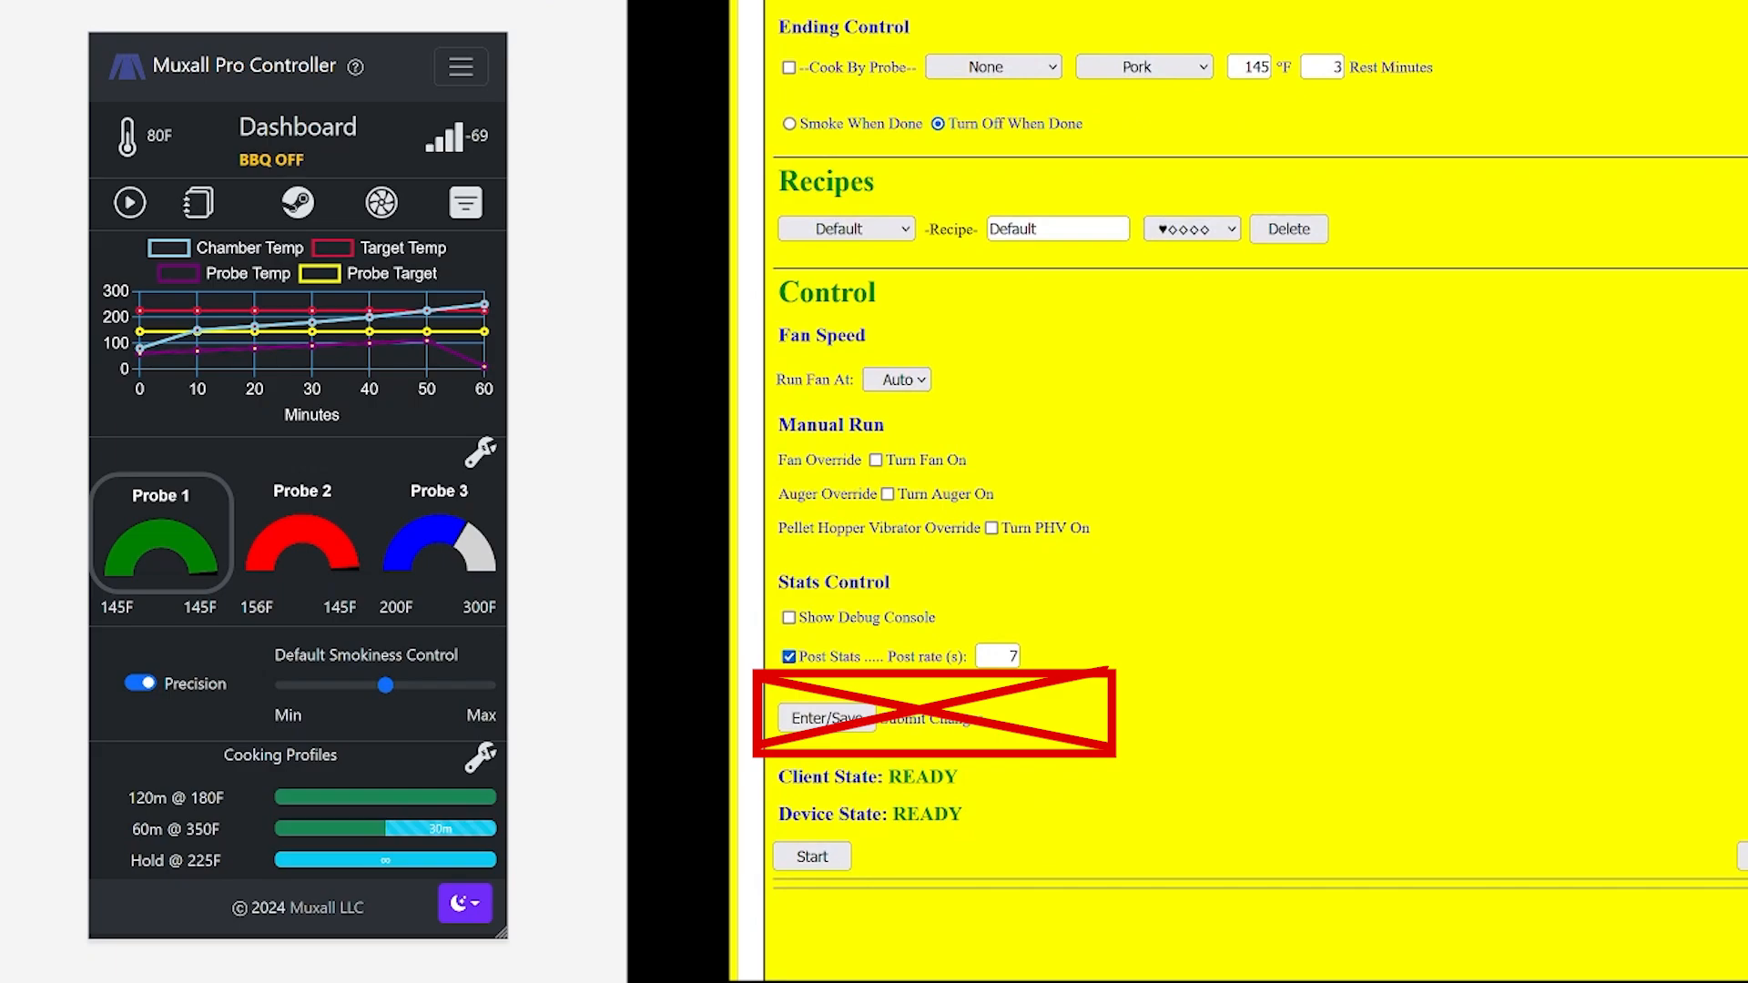
Open the cooking profile editor and examine the smokiness options available for Profile 1, leaving without saving
{"action": "scroll", "coordinate": [1257, 492], "scroll_direction": "up", "scroll_amount": 4}
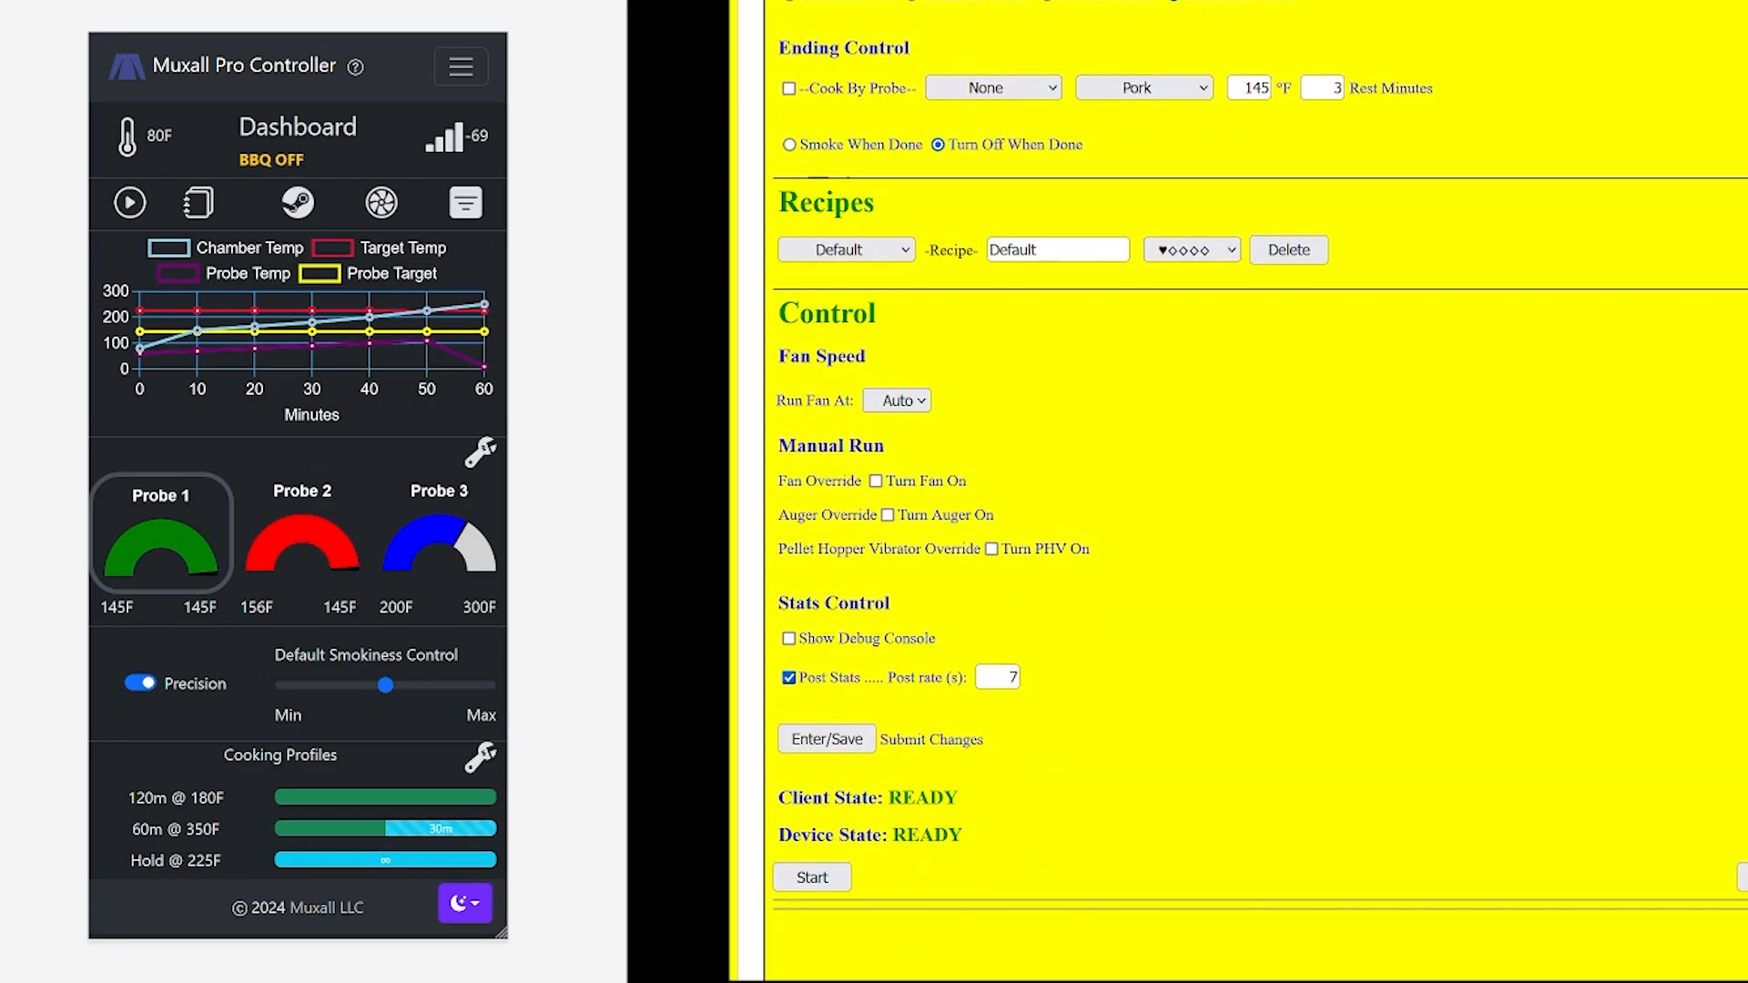
{"action": "scroll", "coordinate": [1257, 491], "scroll_direction": "up", "scroll_amount": 3}
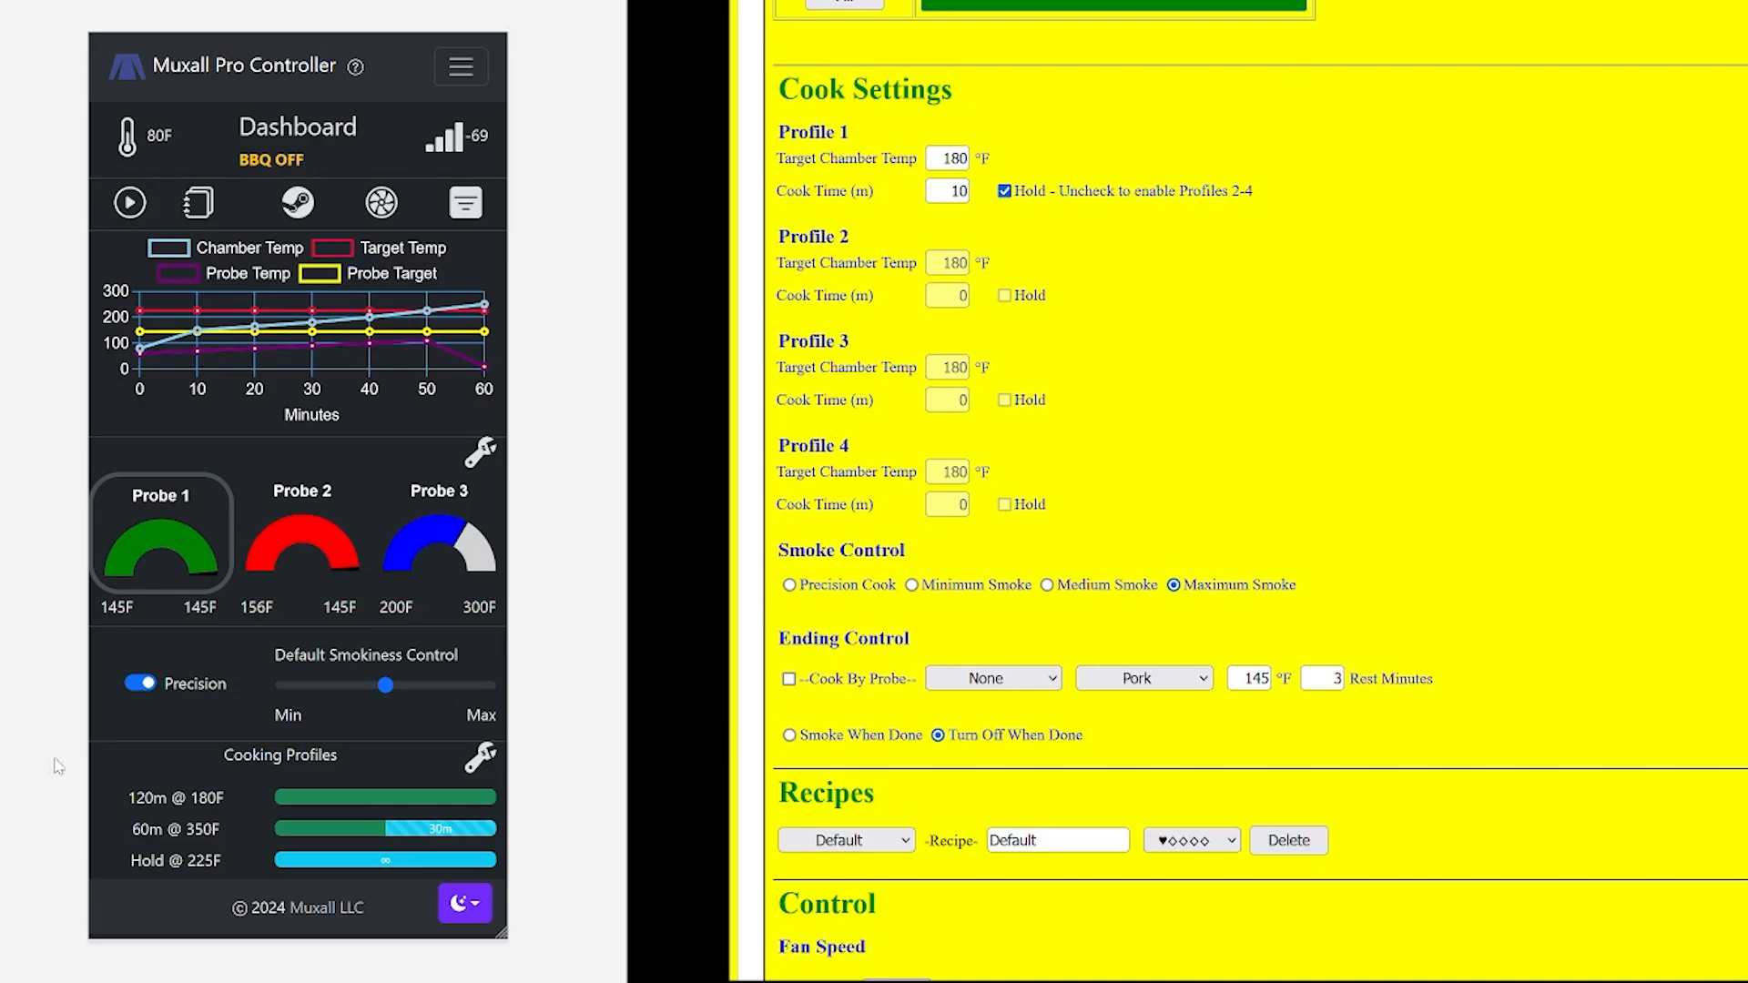
{"action": "left_click", "coordinate": [480, 756]}
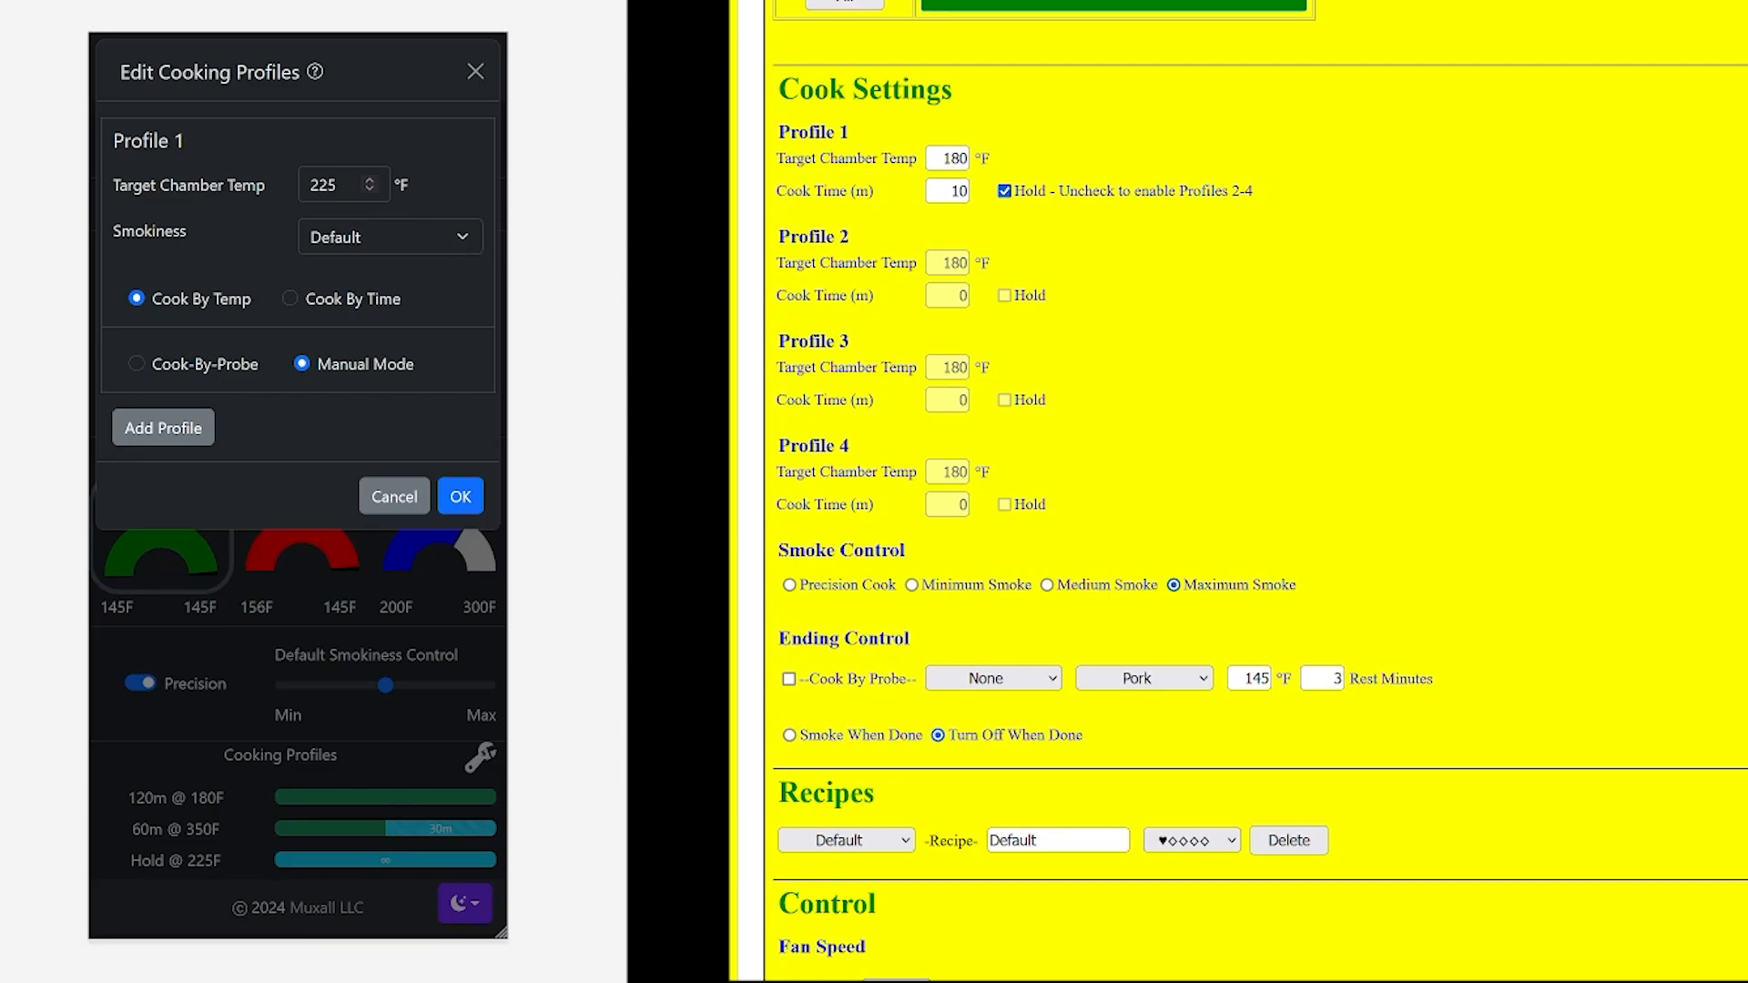
{"action": "left_click", "coordinate": [462, 238]}
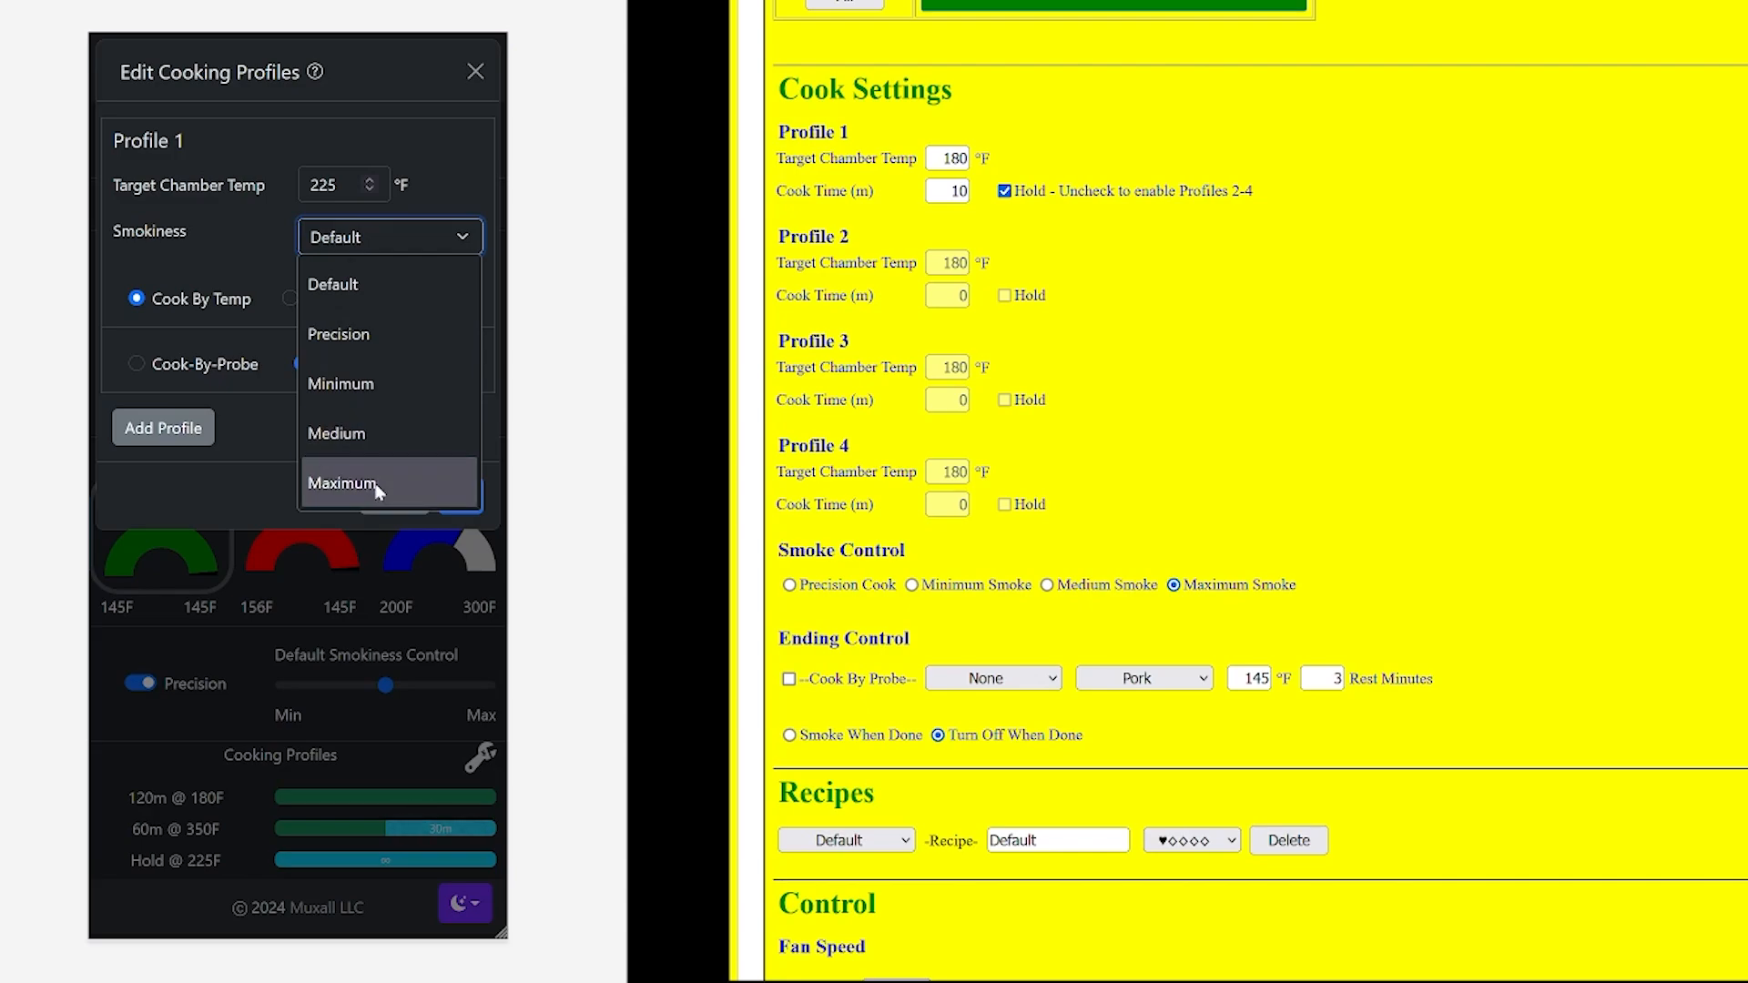
{"action": "left_click", "coordinate": [365, 276]}
{"action": "left_click", "coordinate": [572, 569]}
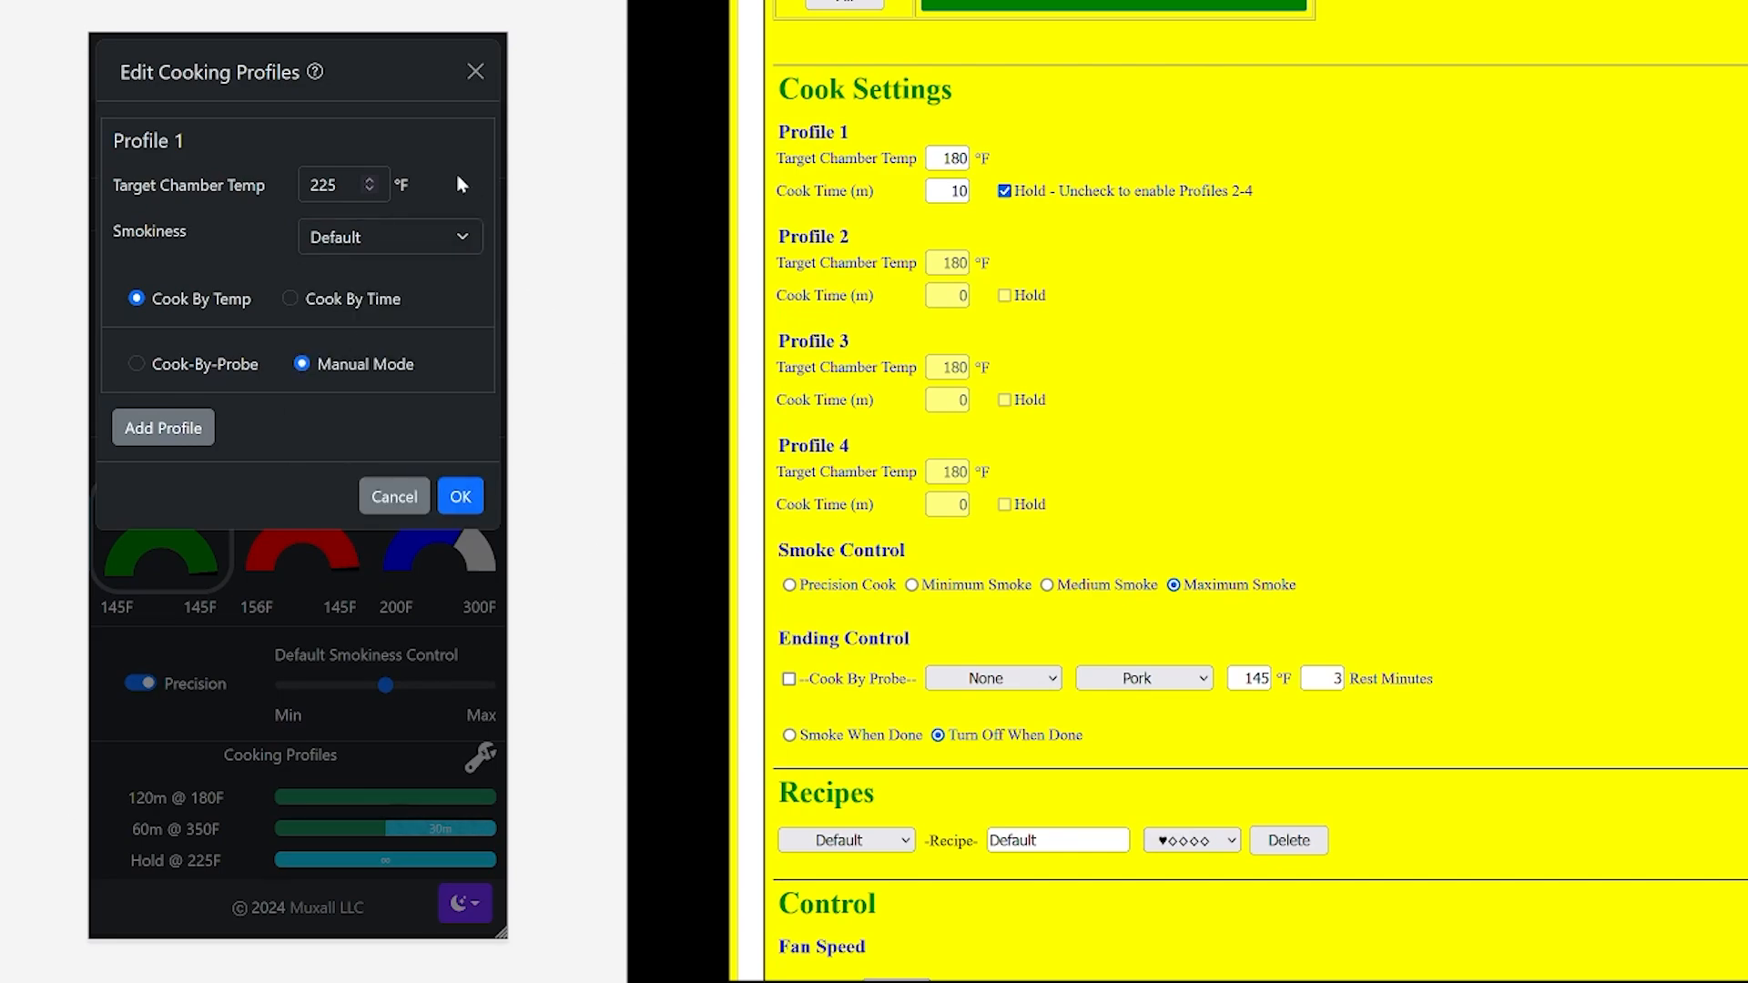
{"action": "left_click", "coordinate": [397, 497]}
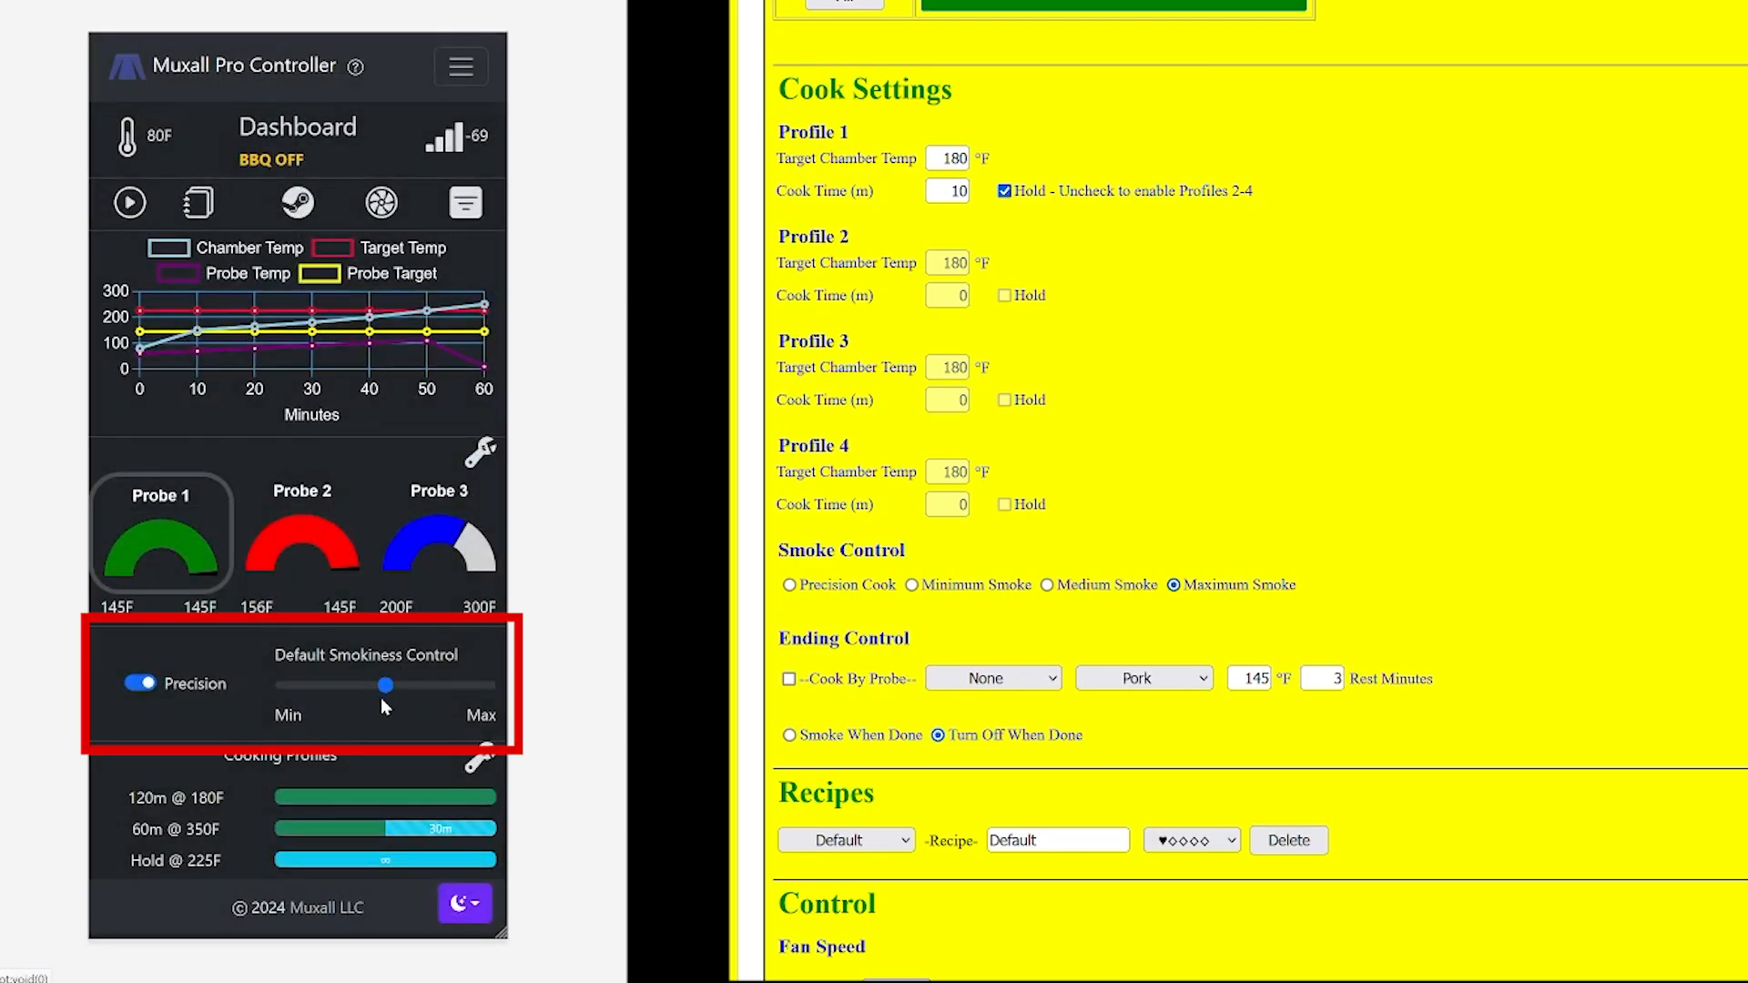
Set the default smokiness about two thirds of the way towards Max and switch Precision off
{"action": "left_click_drag", "start_coordinate": [389, 697], "coordinate": [306, 694]}
{"action": "left_click", "coordinate": [426, 685]}
{"action": "left_click", "coordinate": [139, 683]}
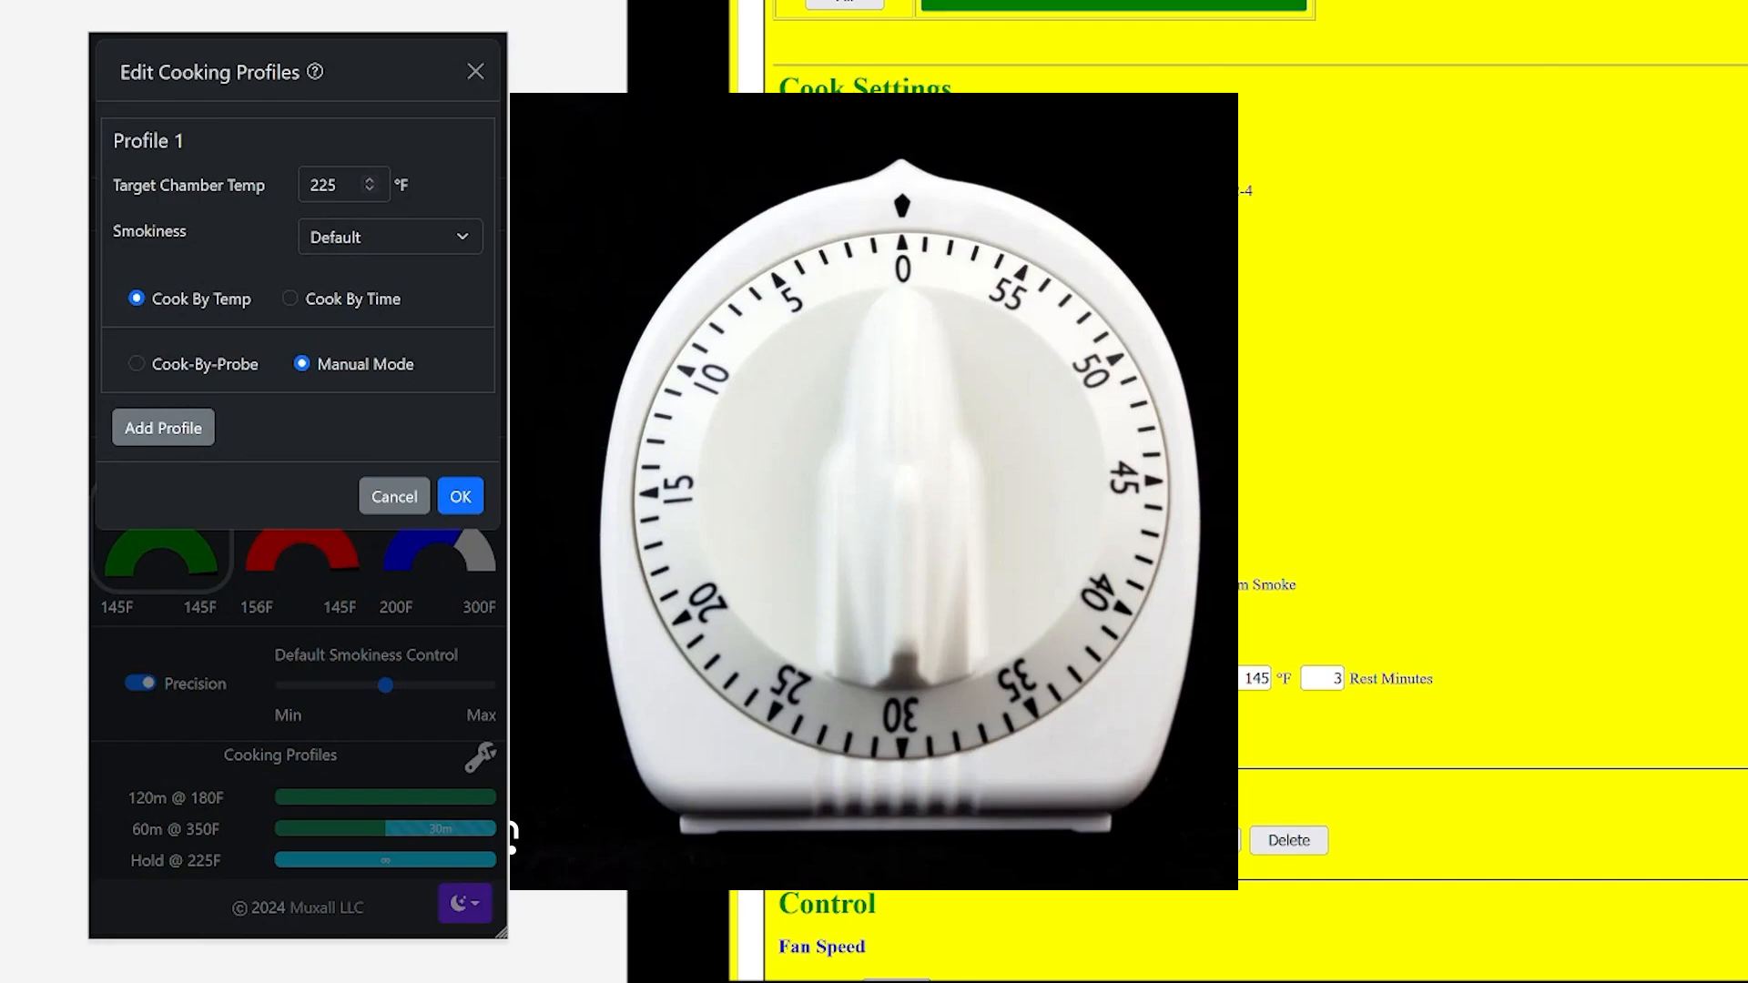
Switch Profile 1 to Cook By Time with a cook time of 2:2 and Shutdown as the finish action
{"action": "left_click", "coordinate": [290, 299]}
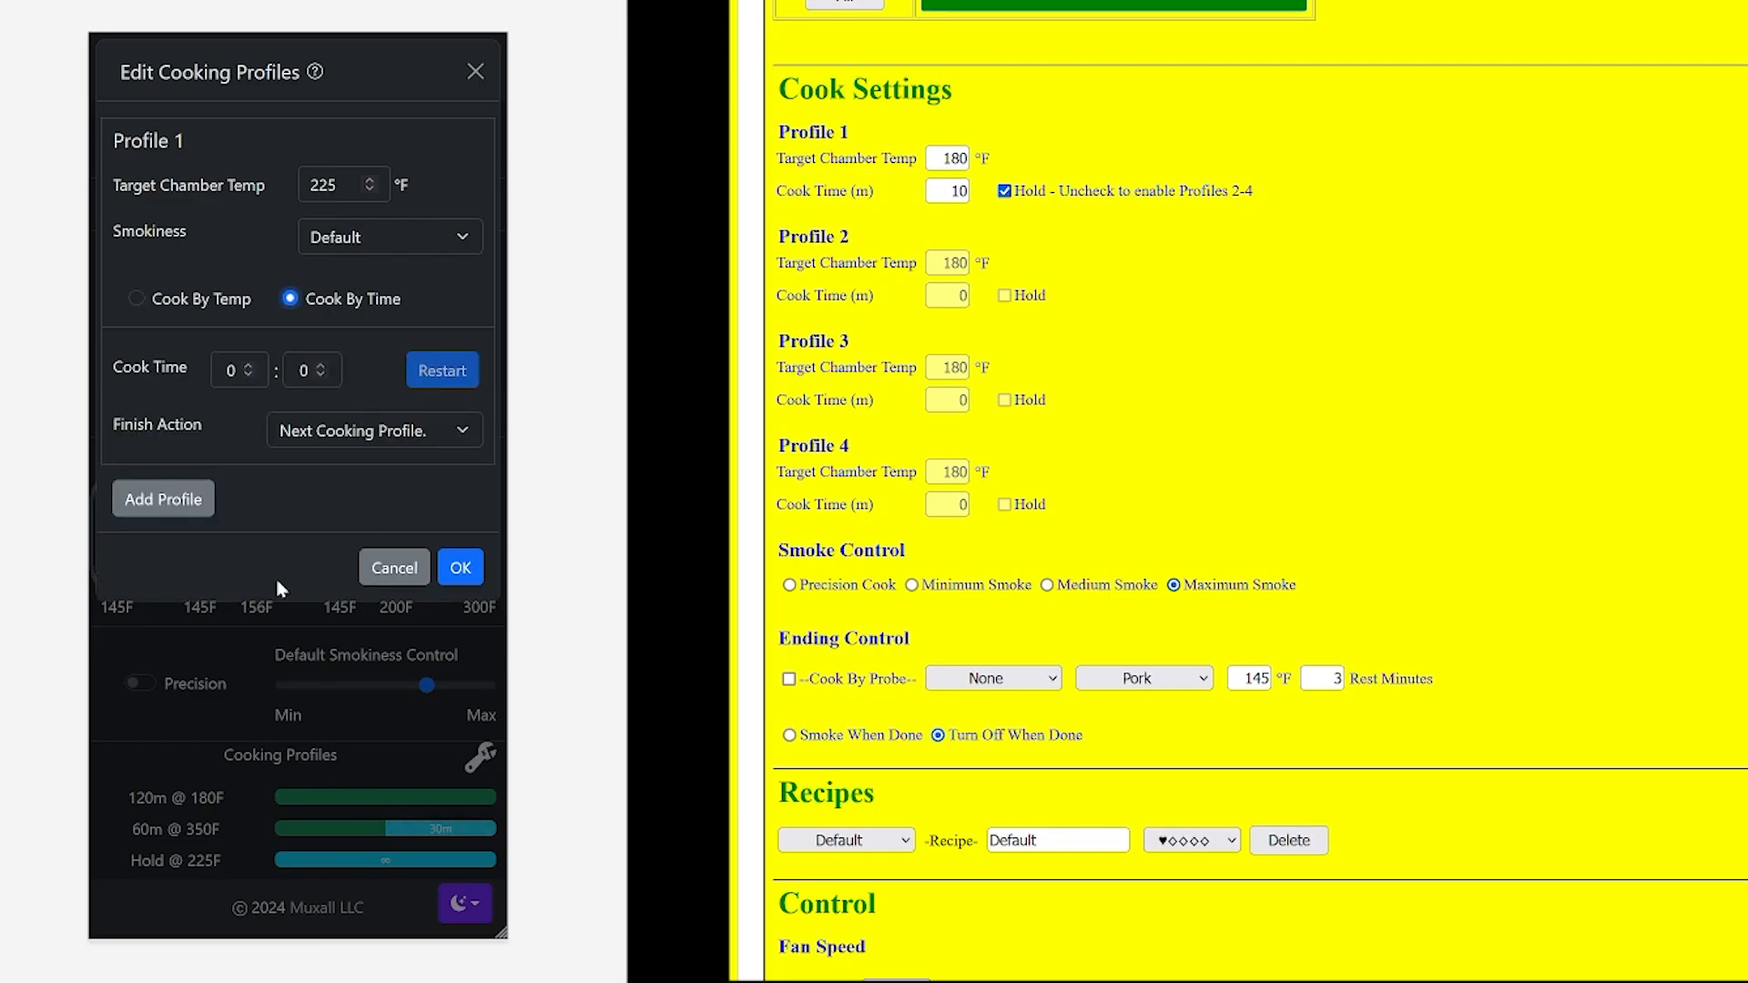
{"action": "left_click", "coordinate": [247, 365]}
{"action": "left_click", "coordinate": [247, 365]}
{"action": "left_click", "coordinate": [320, 366]}
{"action": "left_click", "coordinate": [320, 365]}
{"action": "left_click", "coordinate": [466, 432]}
{"action": "left_click", "coordinate": [351, 520]}
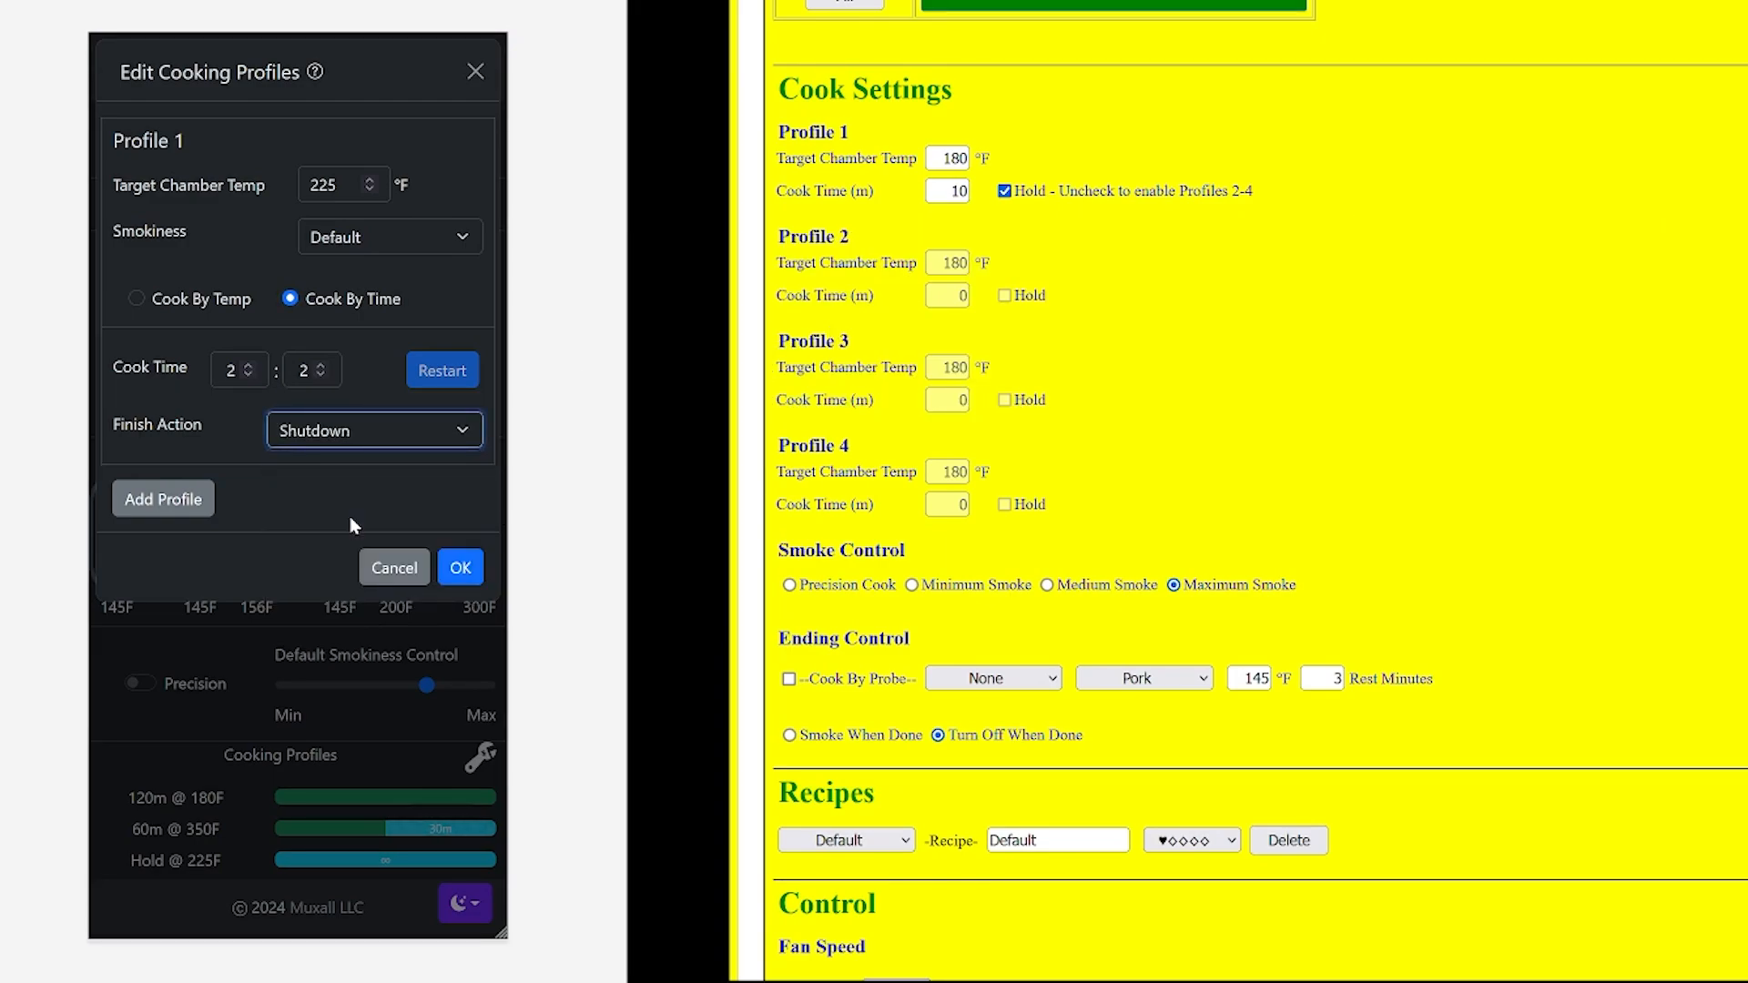
Change Profile 1's finish action to Next Cooking Profile and disable Profile 1's Hold on the BBQ Controller page
{"action": "left_click", "coordinate": [456, 430]}
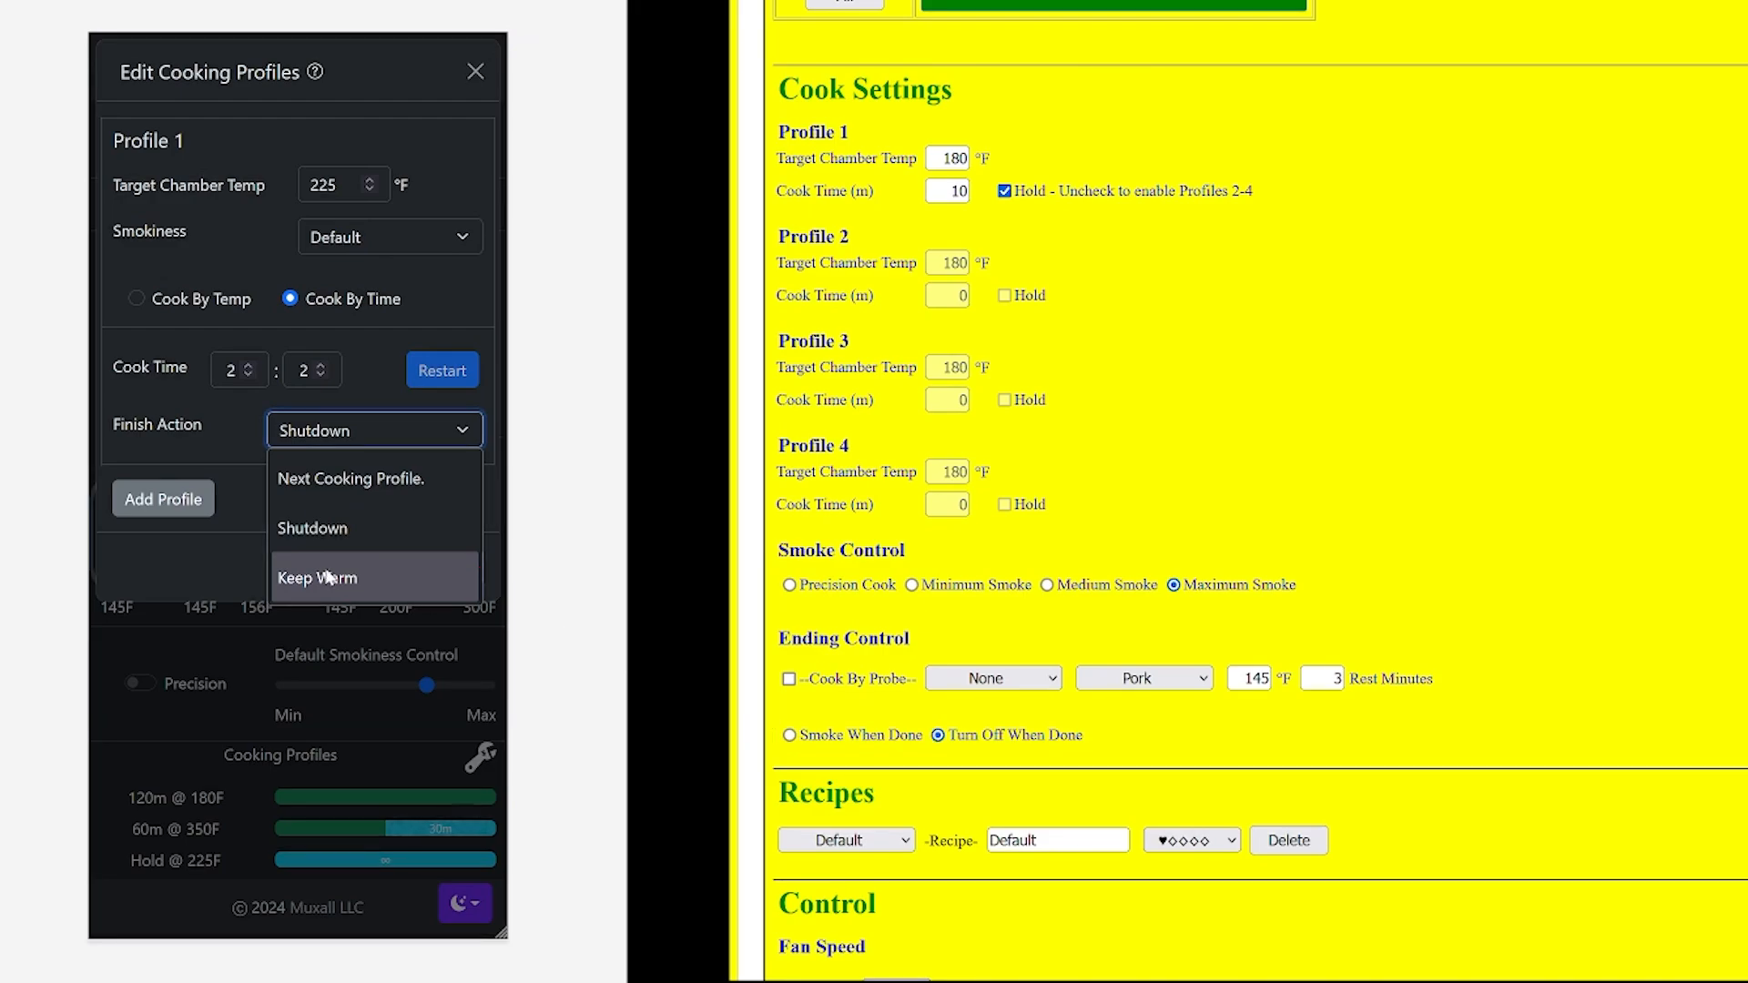
{"action": "left_click", "coordinate": [338, 480]}
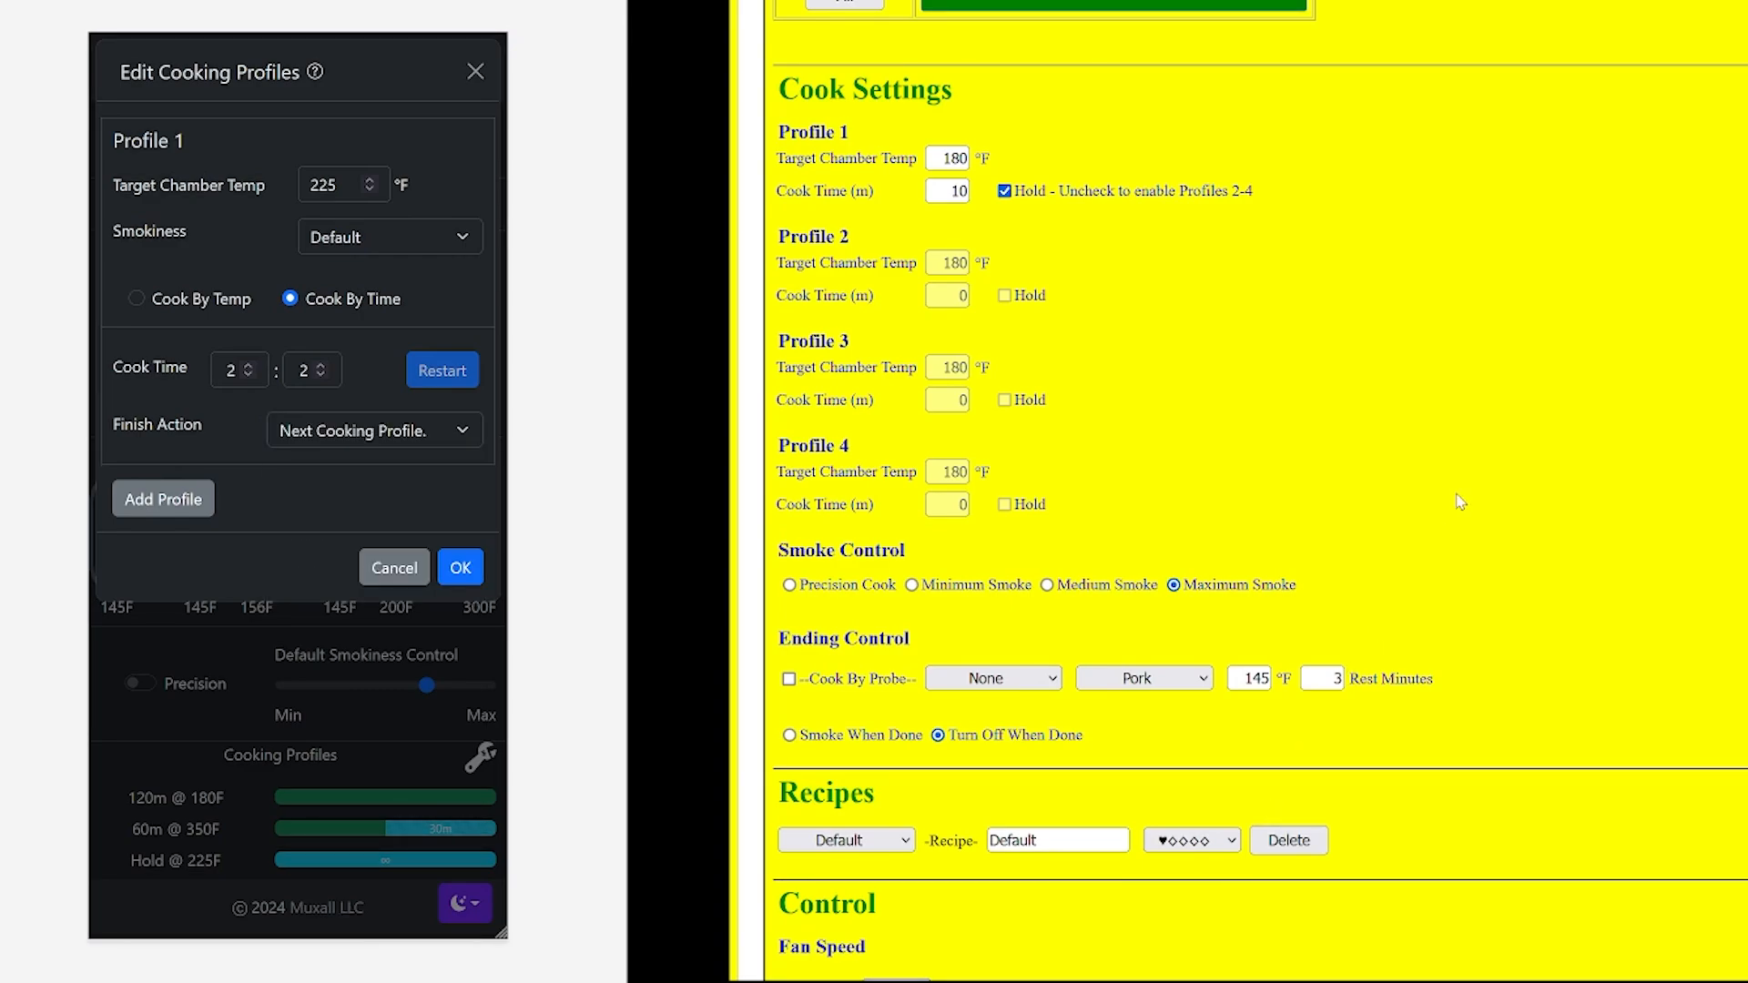
{"action": "left_click", "coordinate": [1005, 191]}
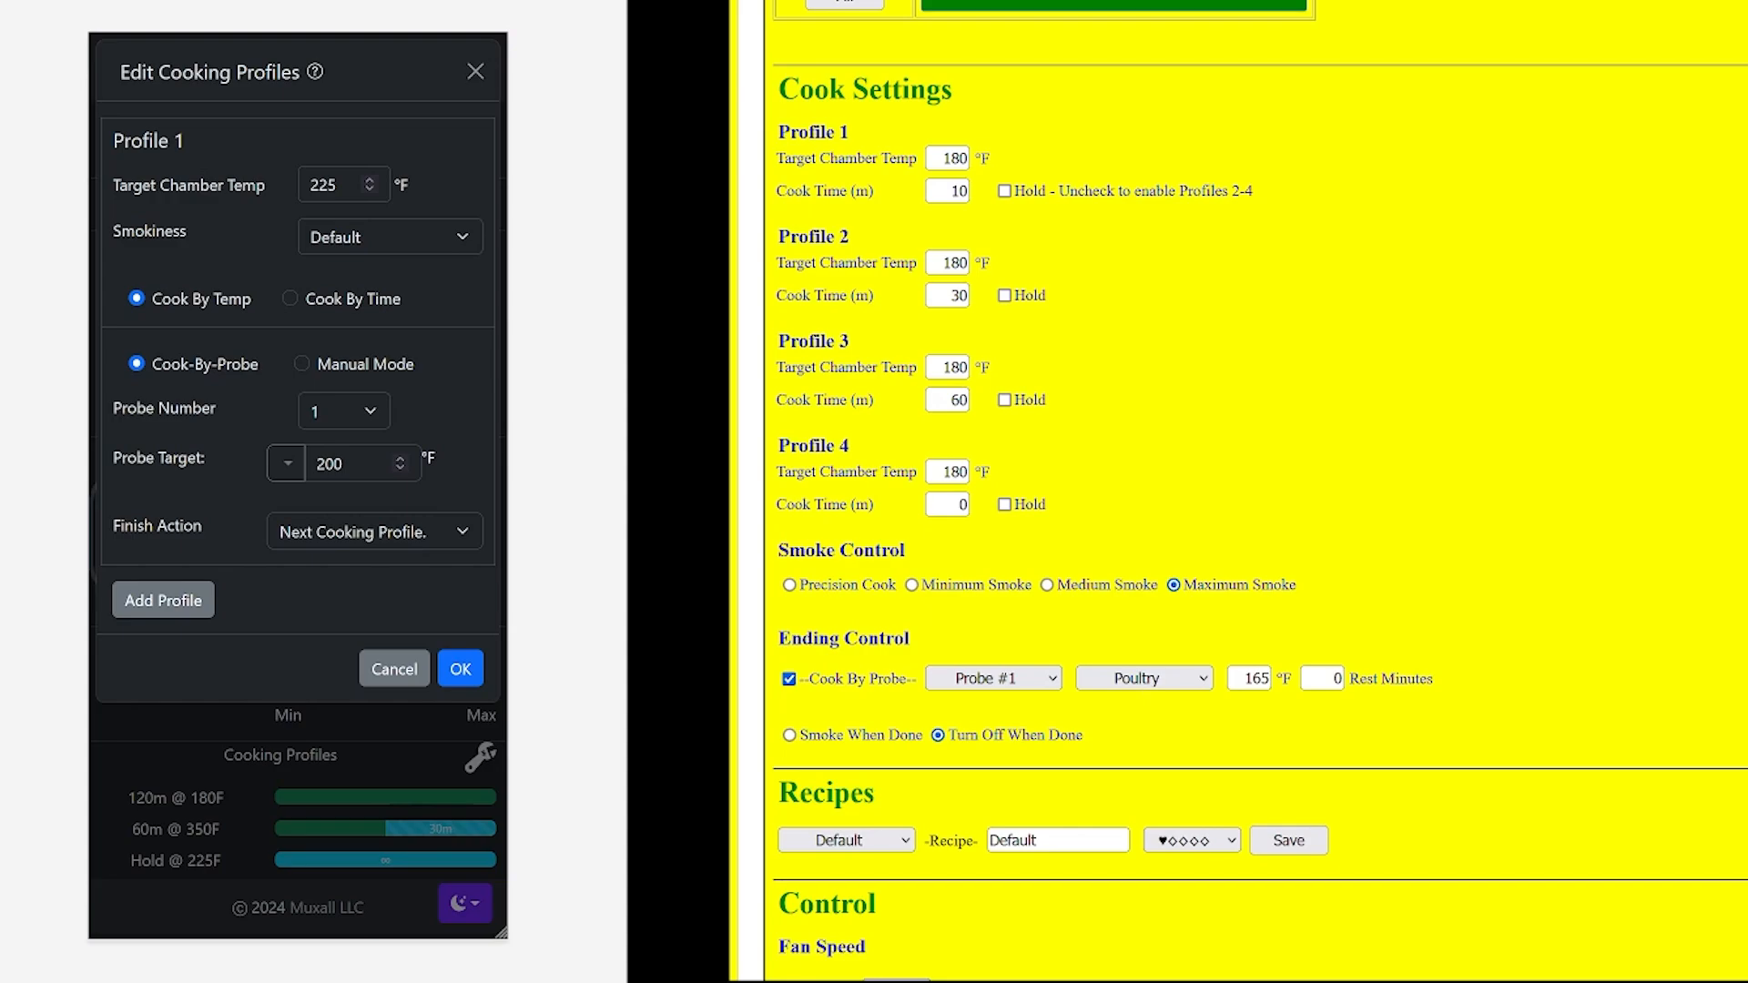
Add a second cooking profile, and set the smokiness to Maximum for Profile 1 and Minimum for Profile 2
{"action": "left_click", "coordinate": [156, 599]}
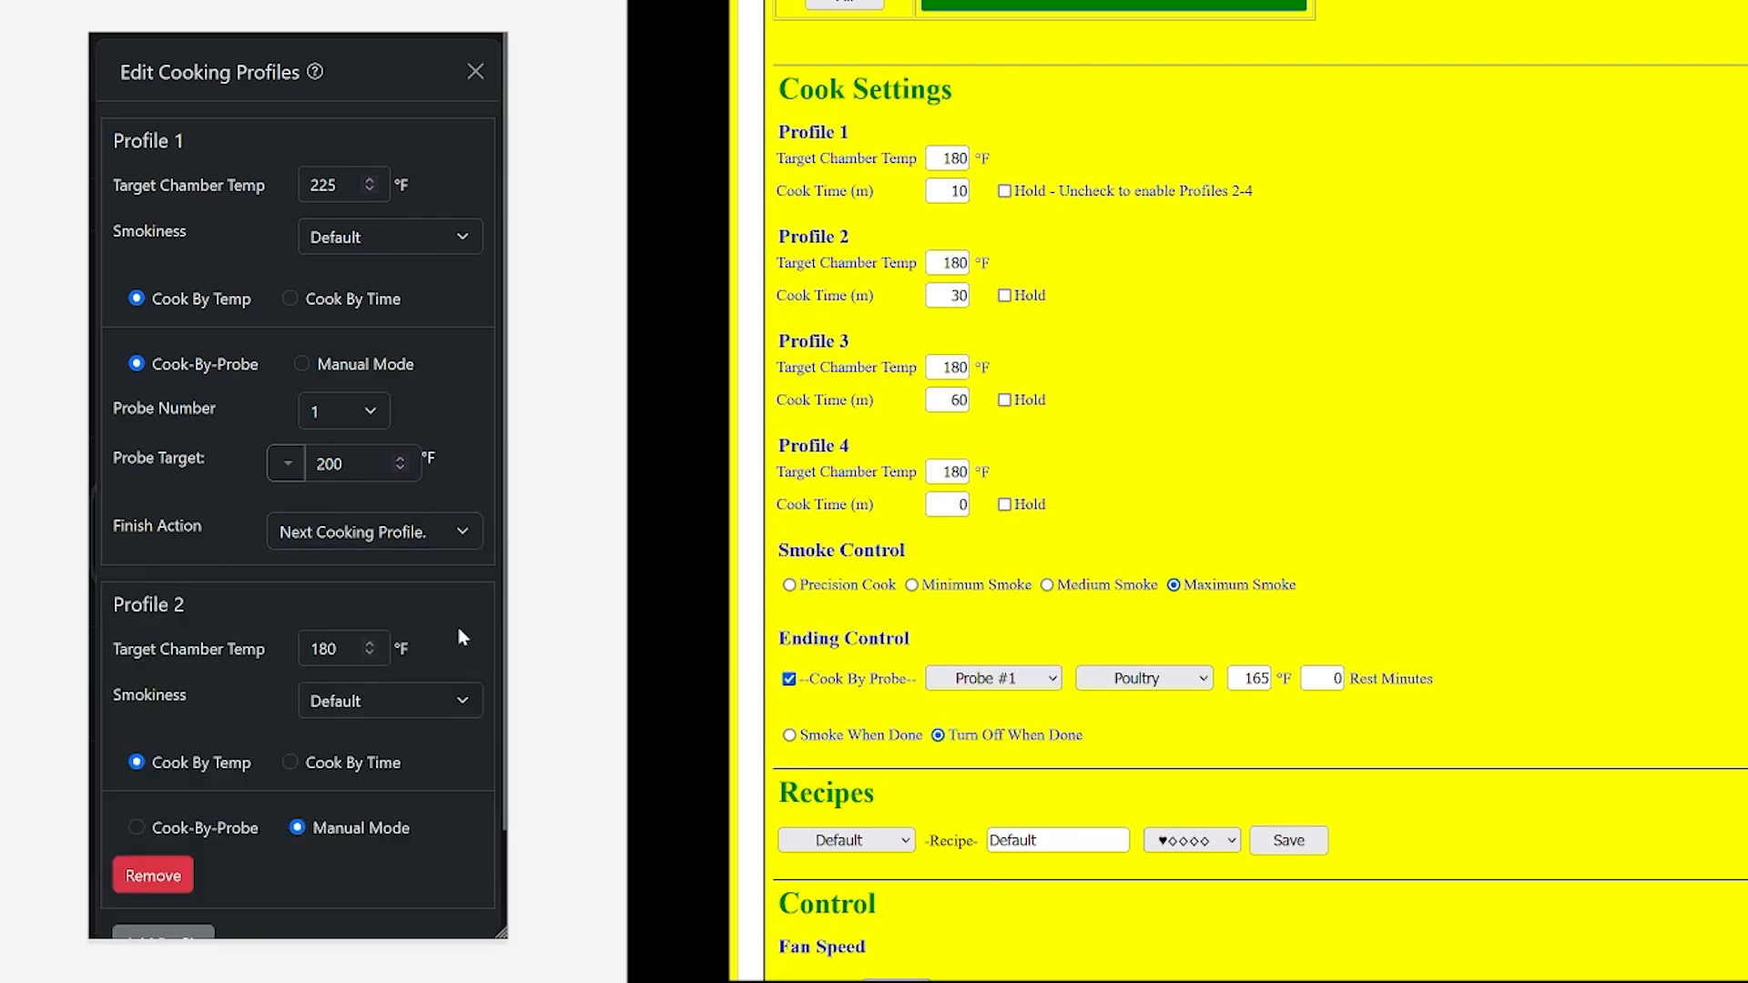
{"action": "scroll", "coordinate": [457, 627], "scroll_direction": "down", "scroll_amount": 2}
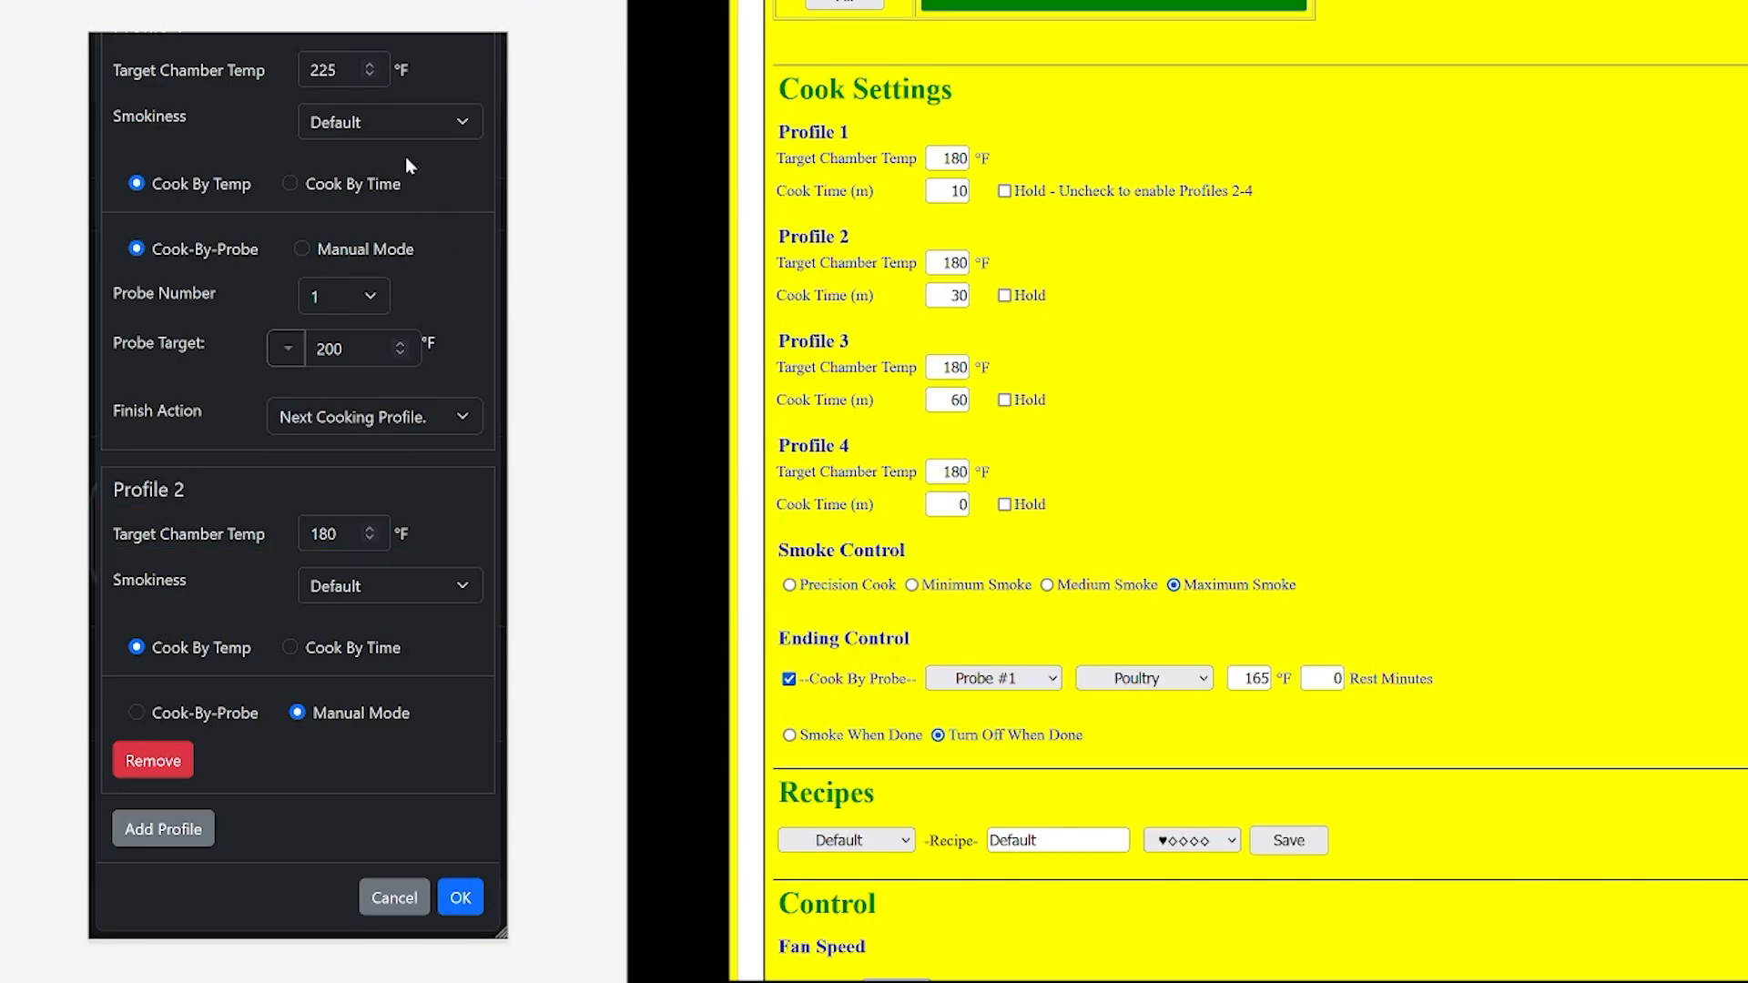
{"action": "left_click", "coordinate": [383, 125]}
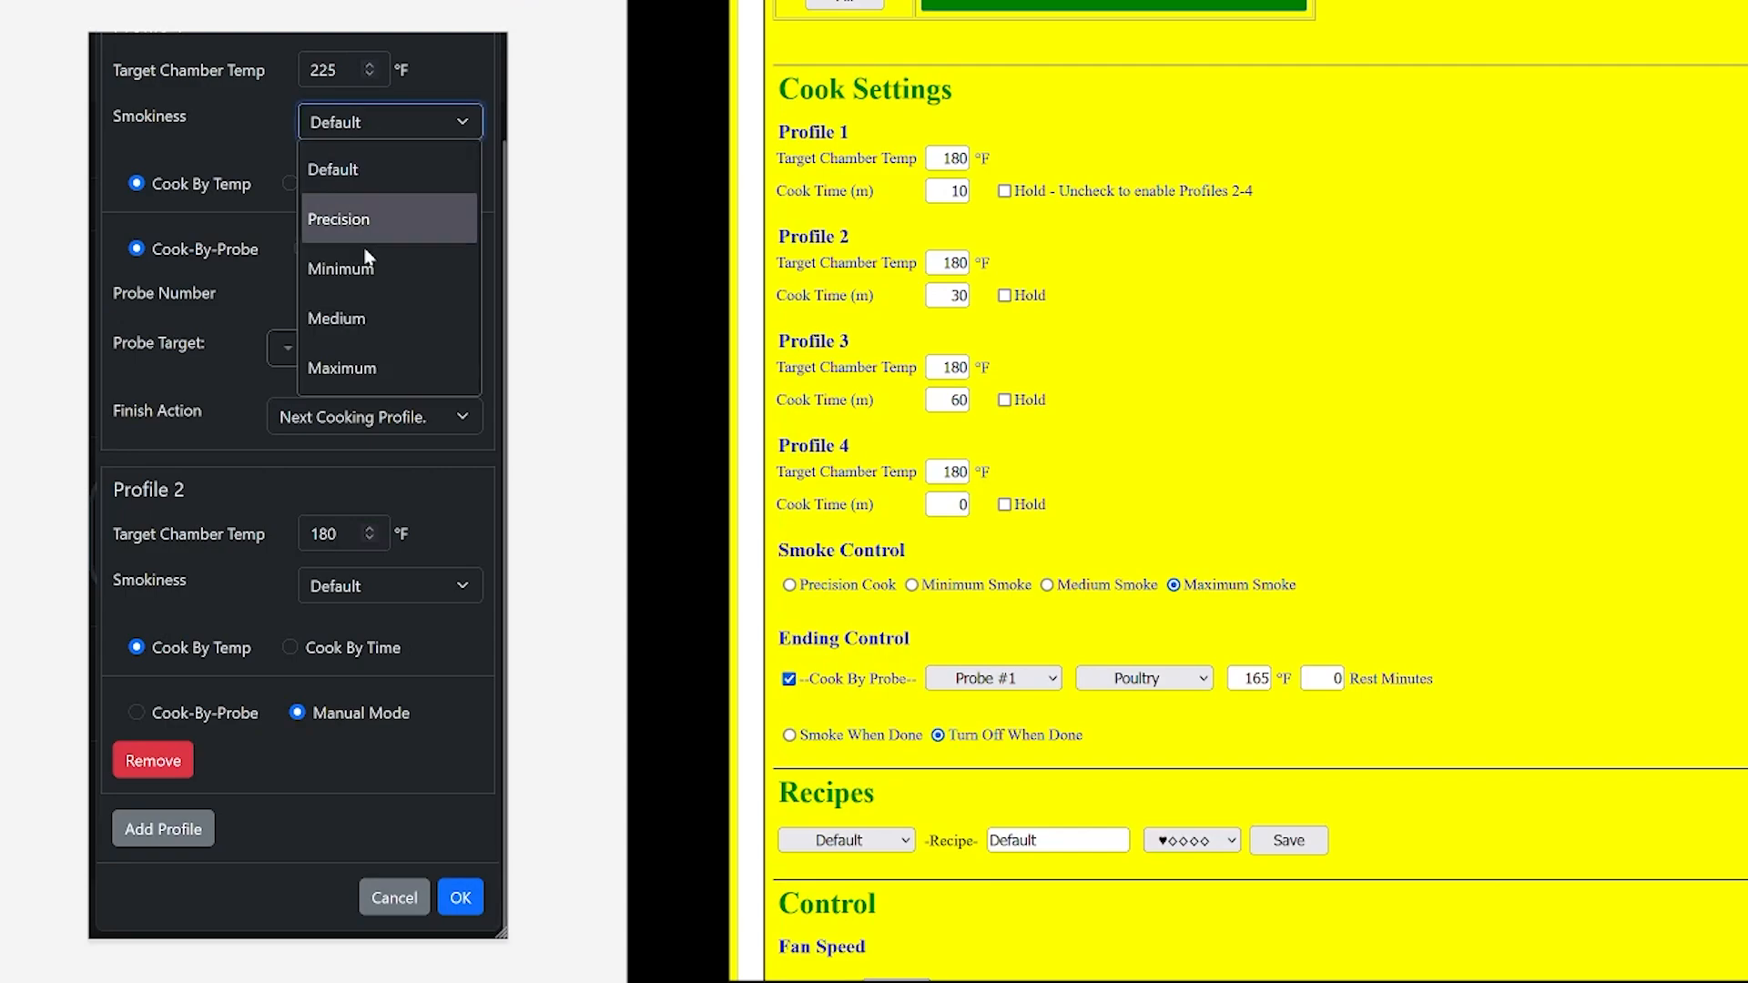
{"action": "left_click", "coordinate": [355, 371]}
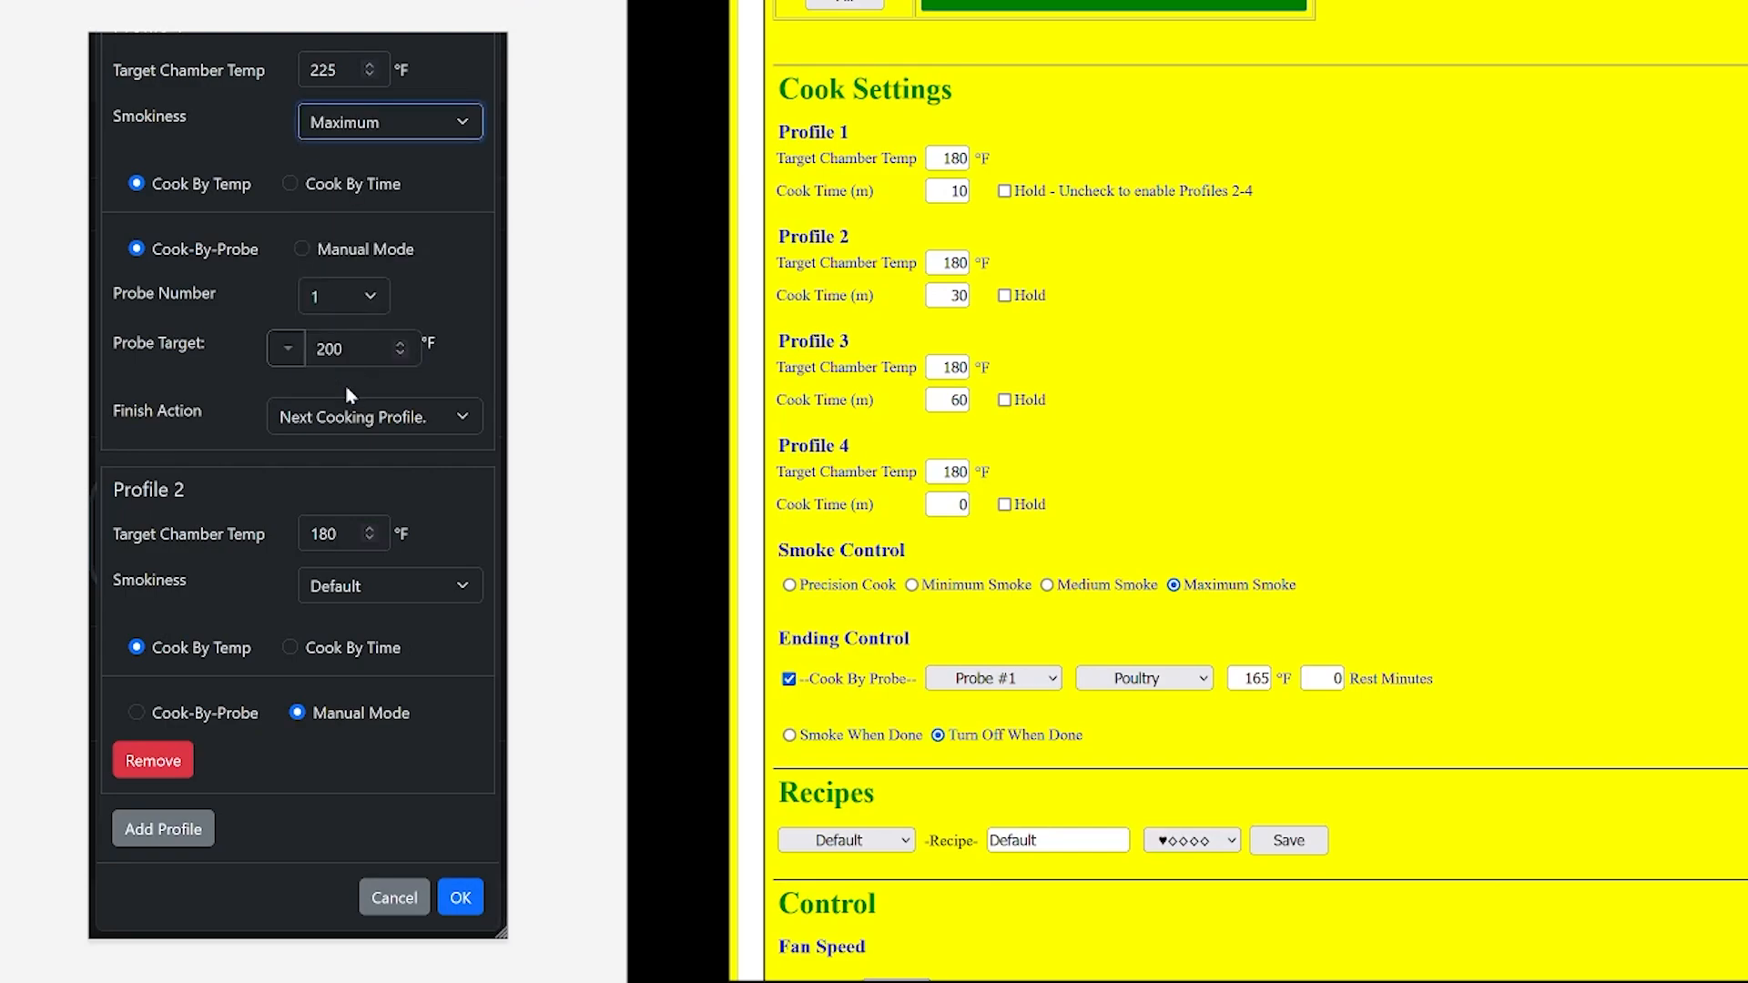
{"action": "left_click", "coordinate": [389, 586]}
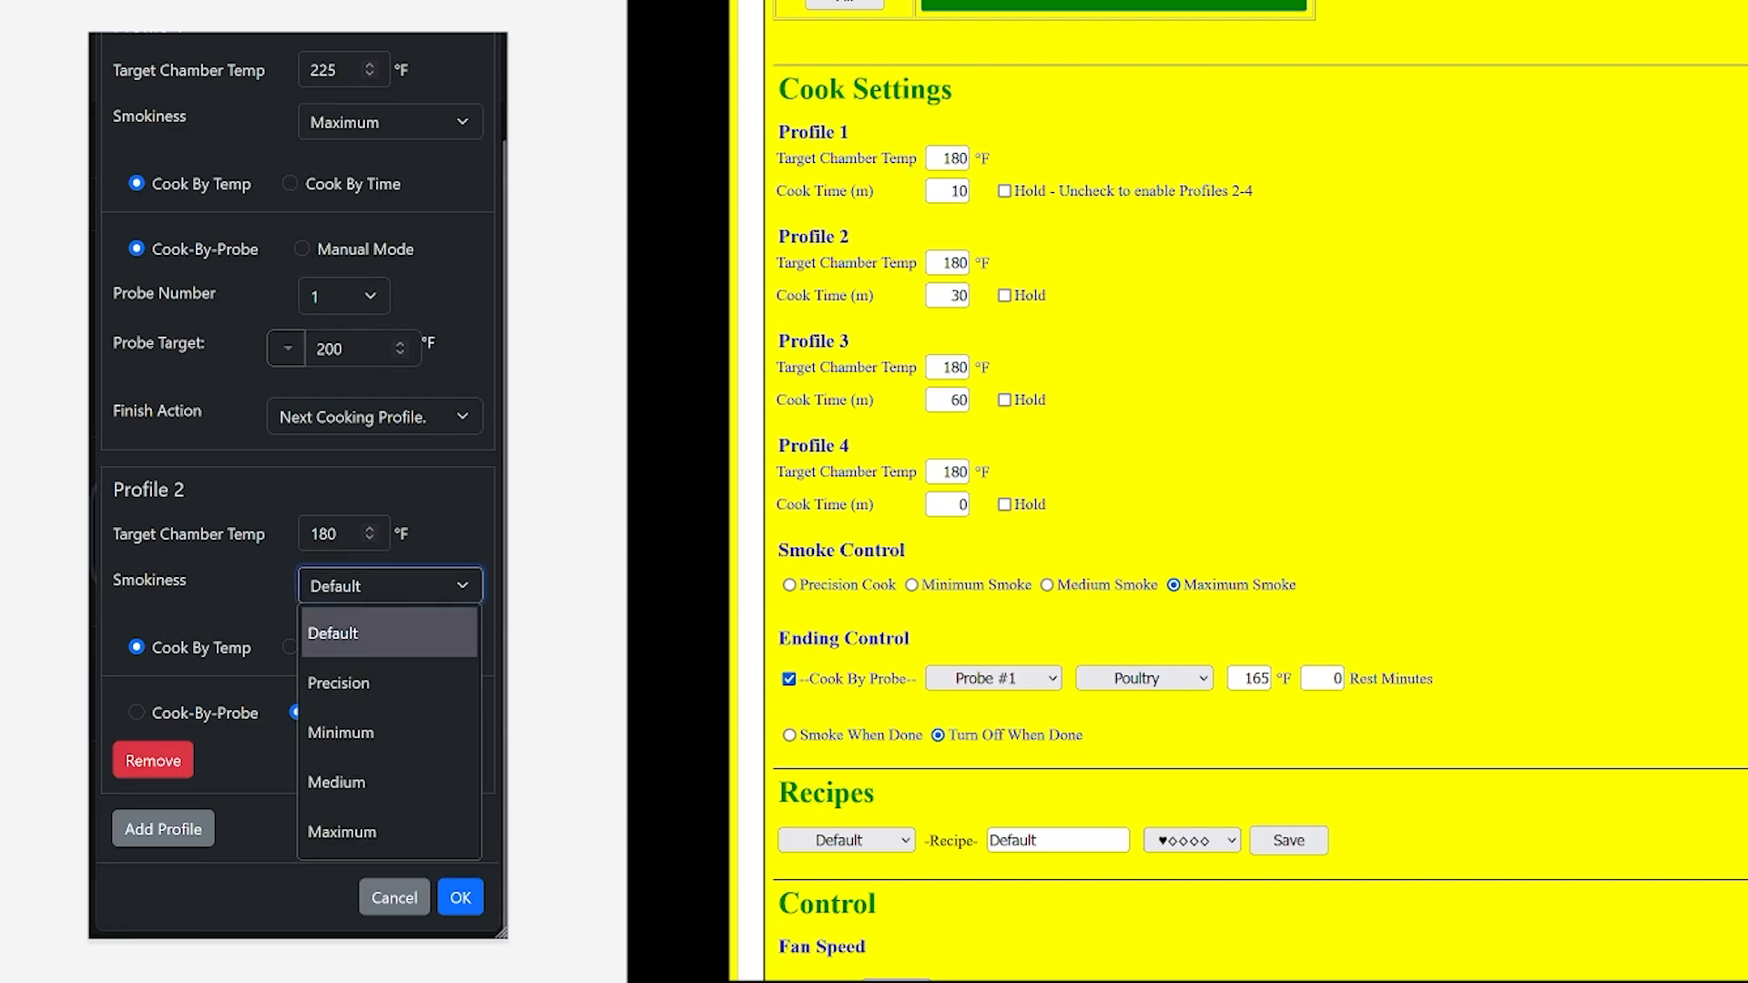
{"action": "left_click", "coordinate": [372, 743]}
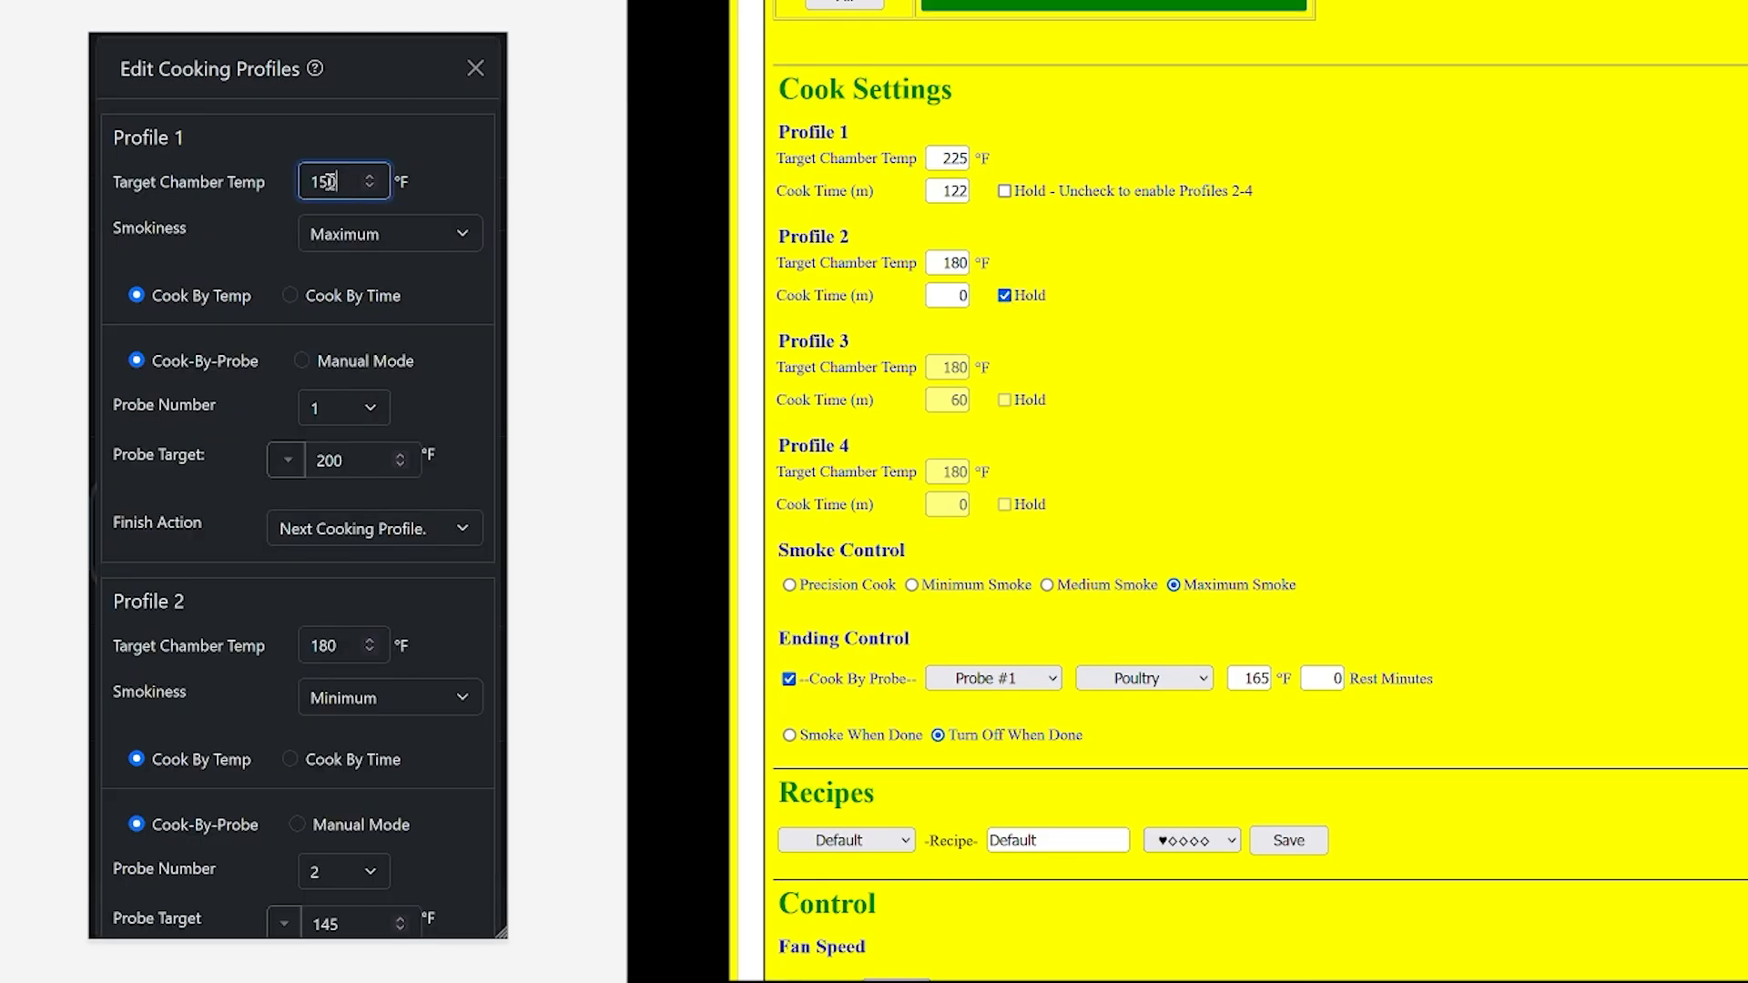
Set Profile 1's target chamber temperature to 225 °F and its probe target to 150 °F
{"action": "double_click", "coordinate": [323, 181]}
{"action": "type", "text": "225"}
{"action": "double_click", "coordinate": [329, 461]}
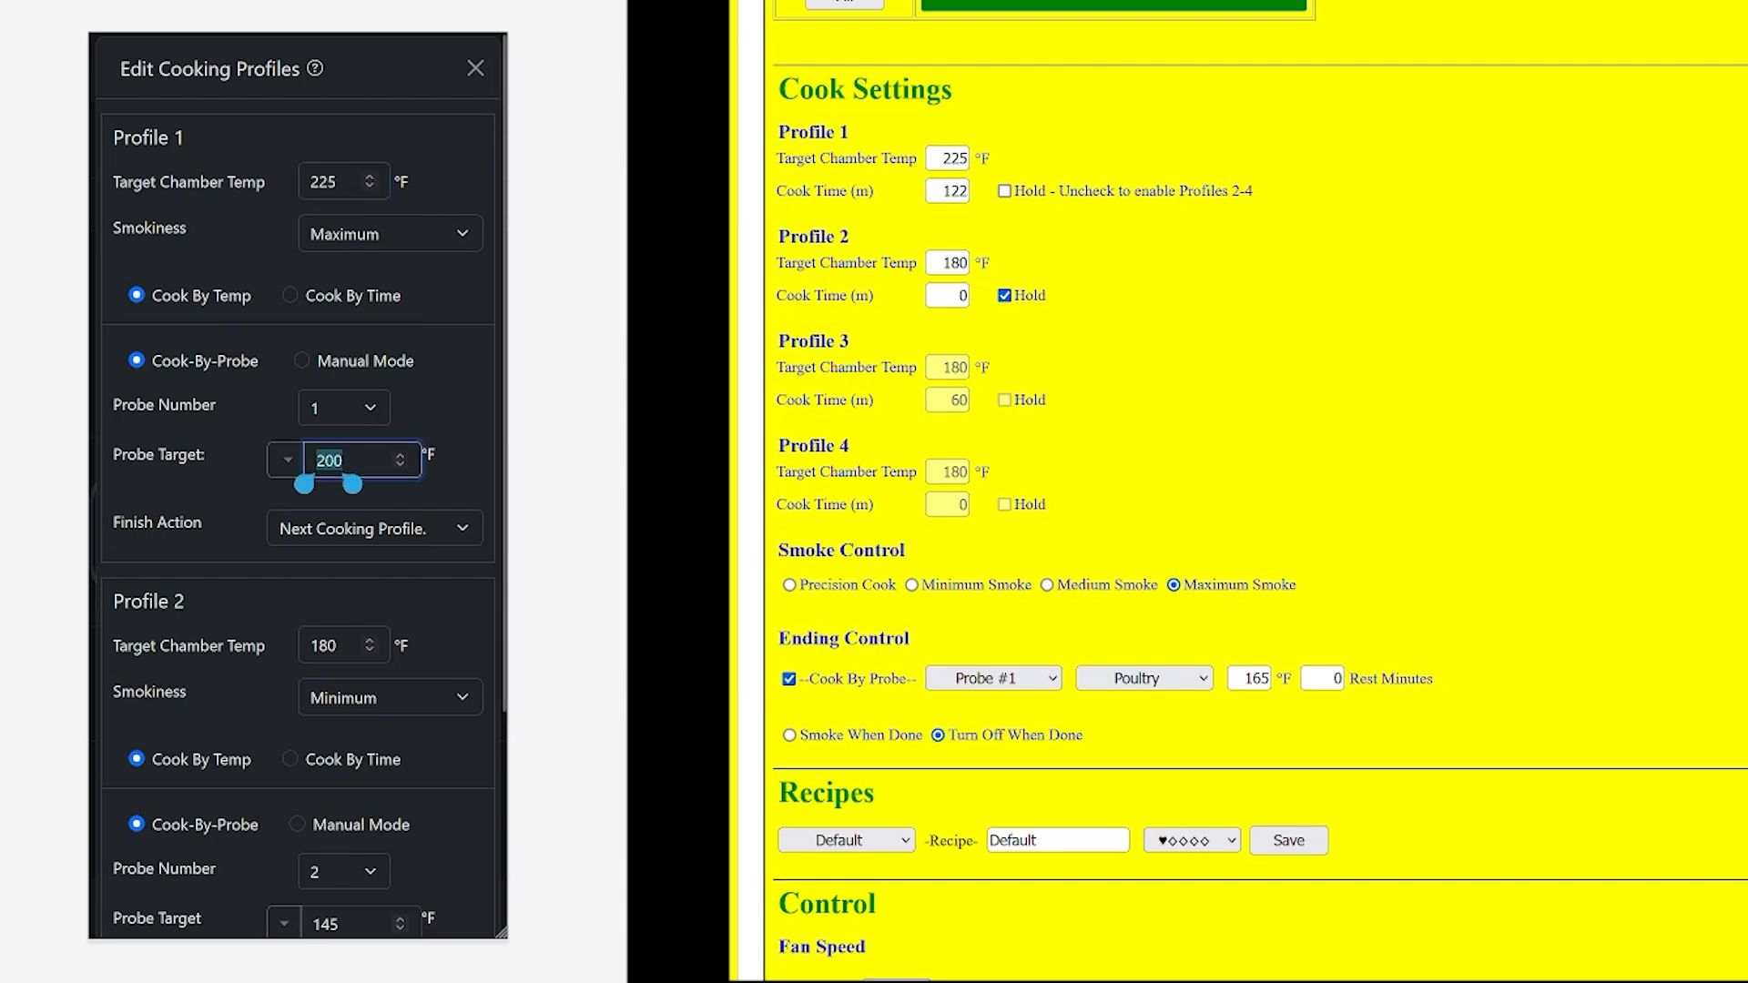
{"action": "type", "text": "150"}
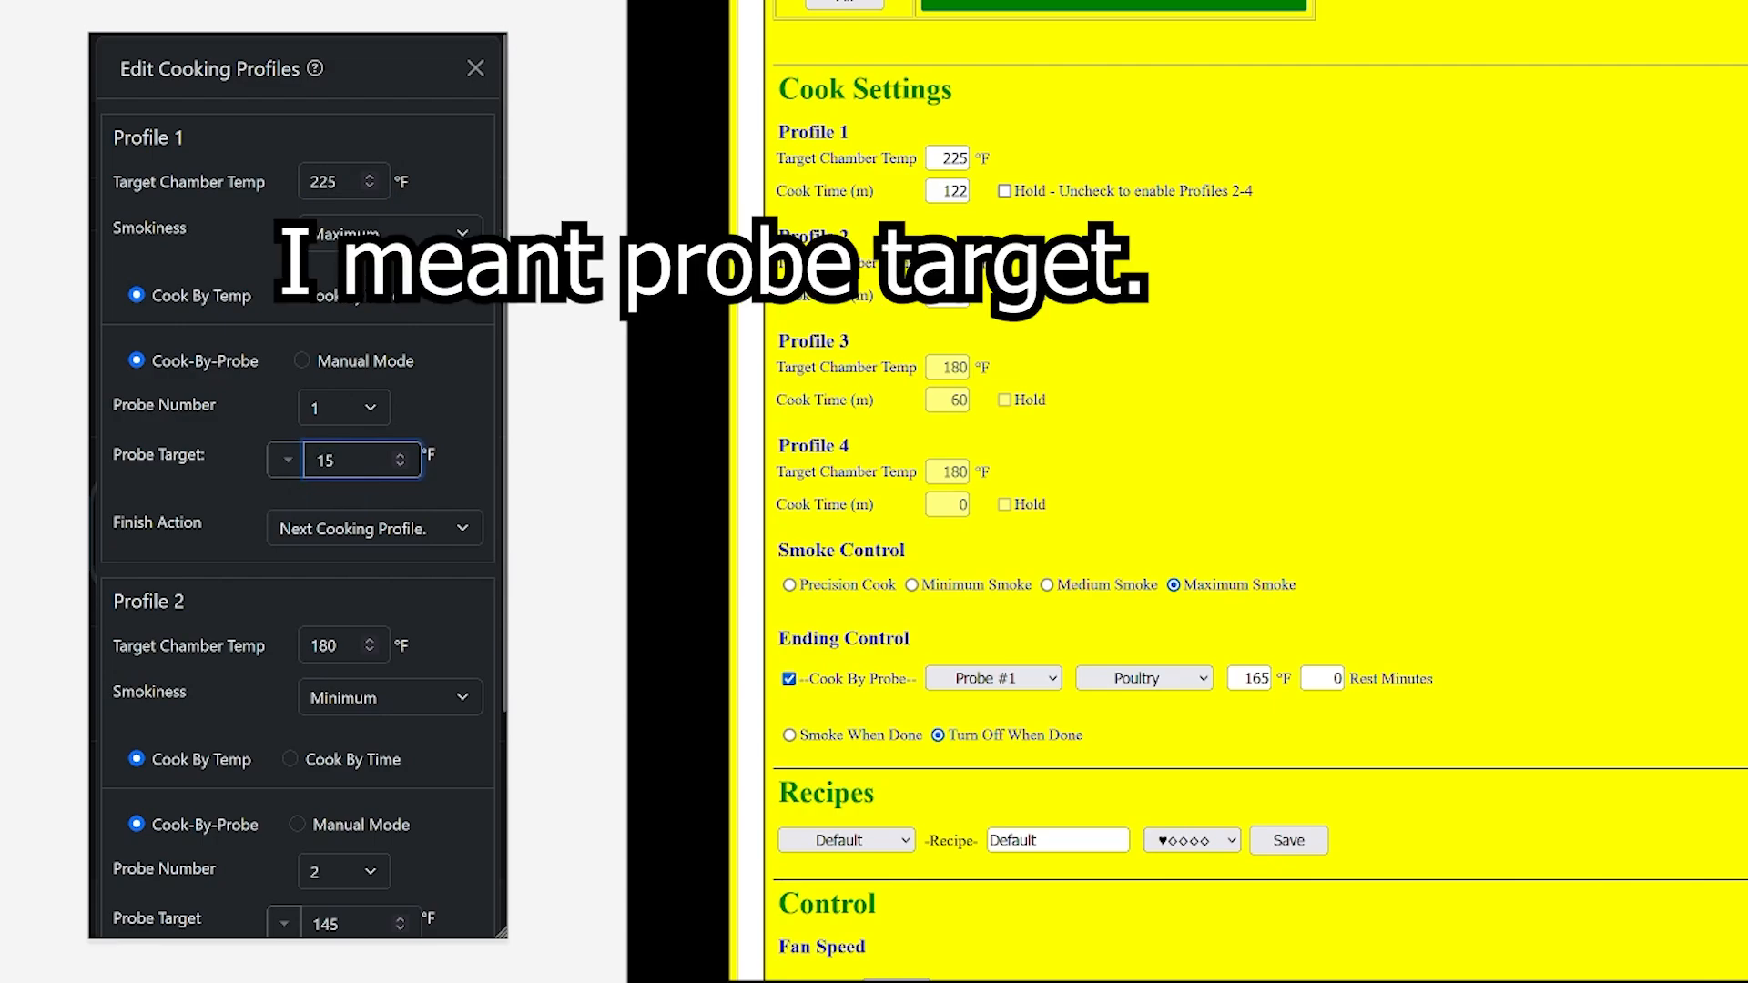
{"action": "left_click", "coordinate": [468, 467]}
Set Profile 2's target chamber temperature to 400 °F, its smokiness to Maximum and its probe number to 1
{"action": "scroll", "coordinate": [379, 445], "scroll_direction": "down", "scroll_amount": 3}
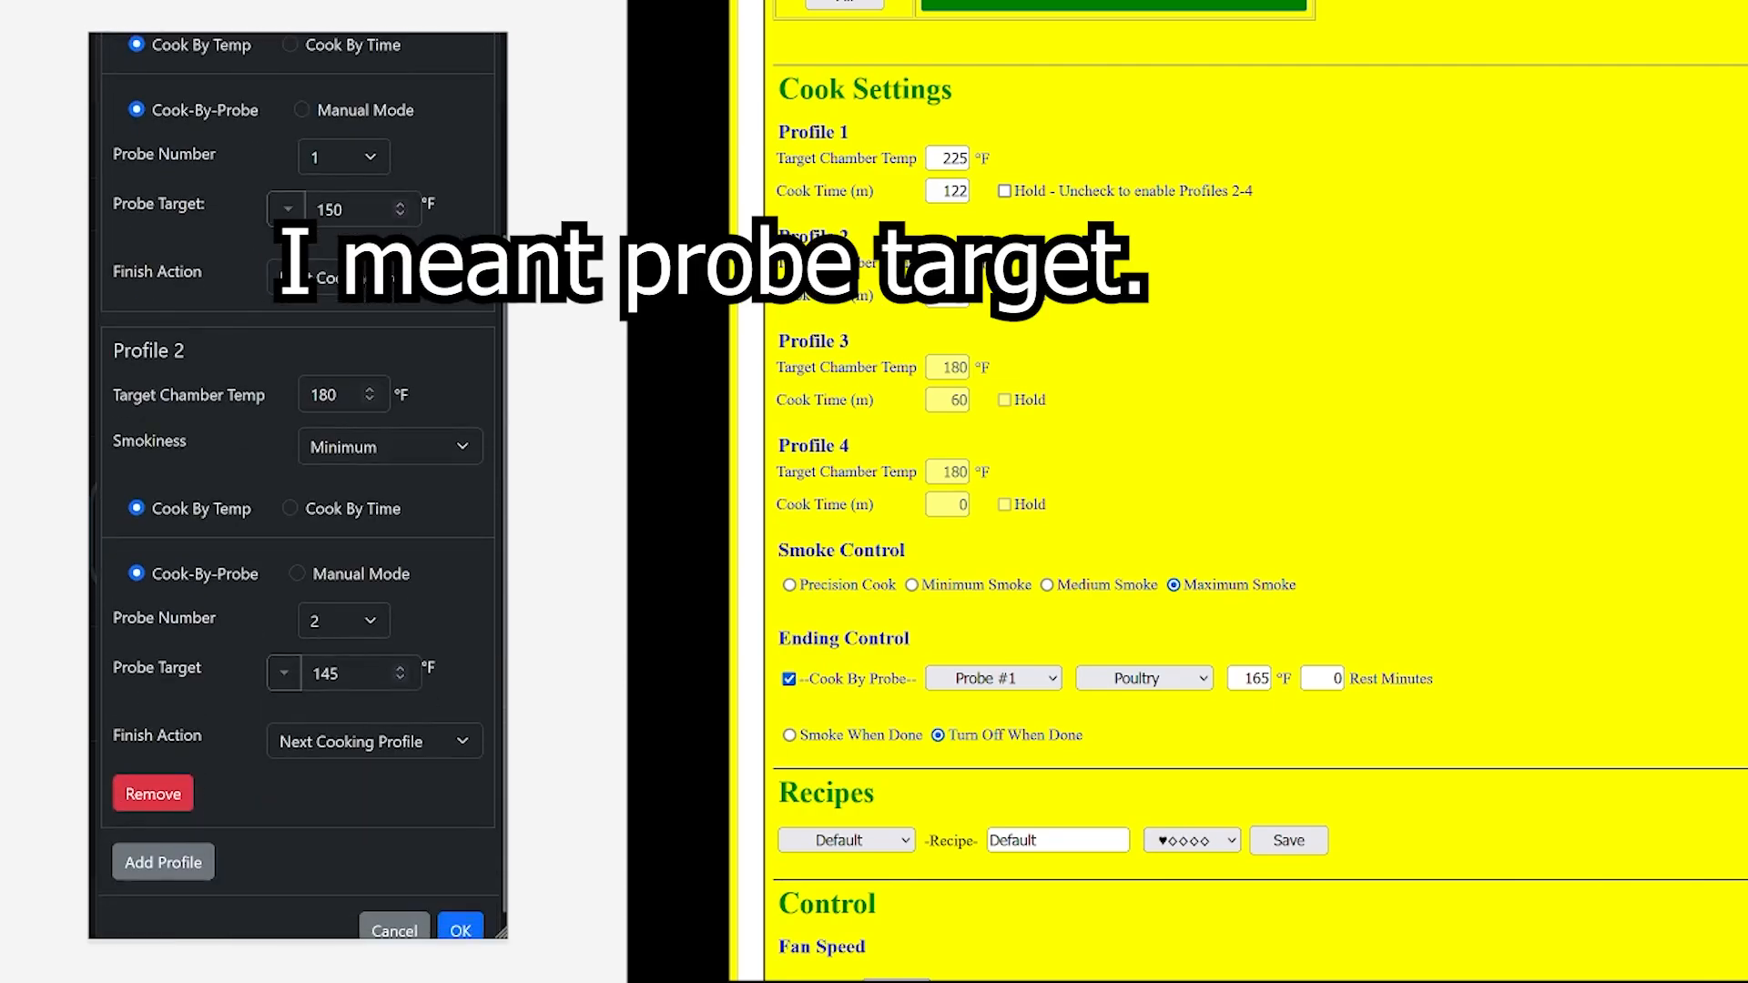
{"action": "double_click", "coordinate": [328, 396]}
{"action": "type", "text": "4"}
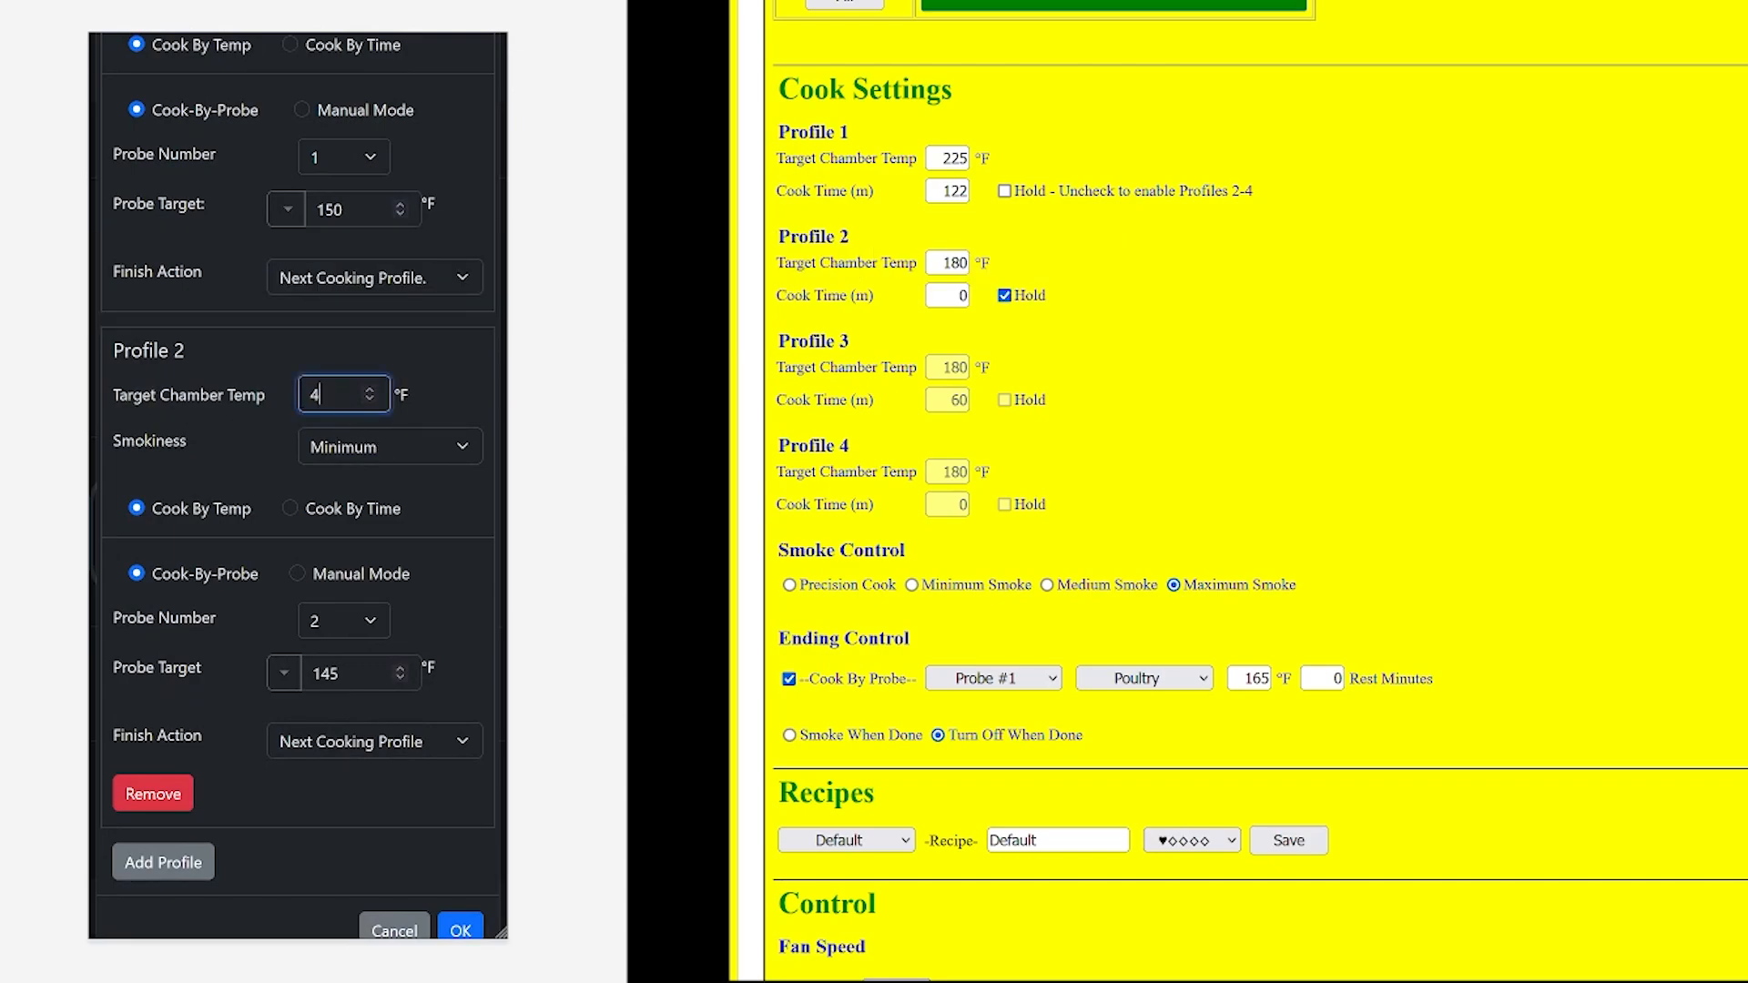
{"action": "type", "text": "00"}
{"action": "left_click", "coordinate": [388, 443]}
{"action": "left_click", "coordinate": [355, 687]}
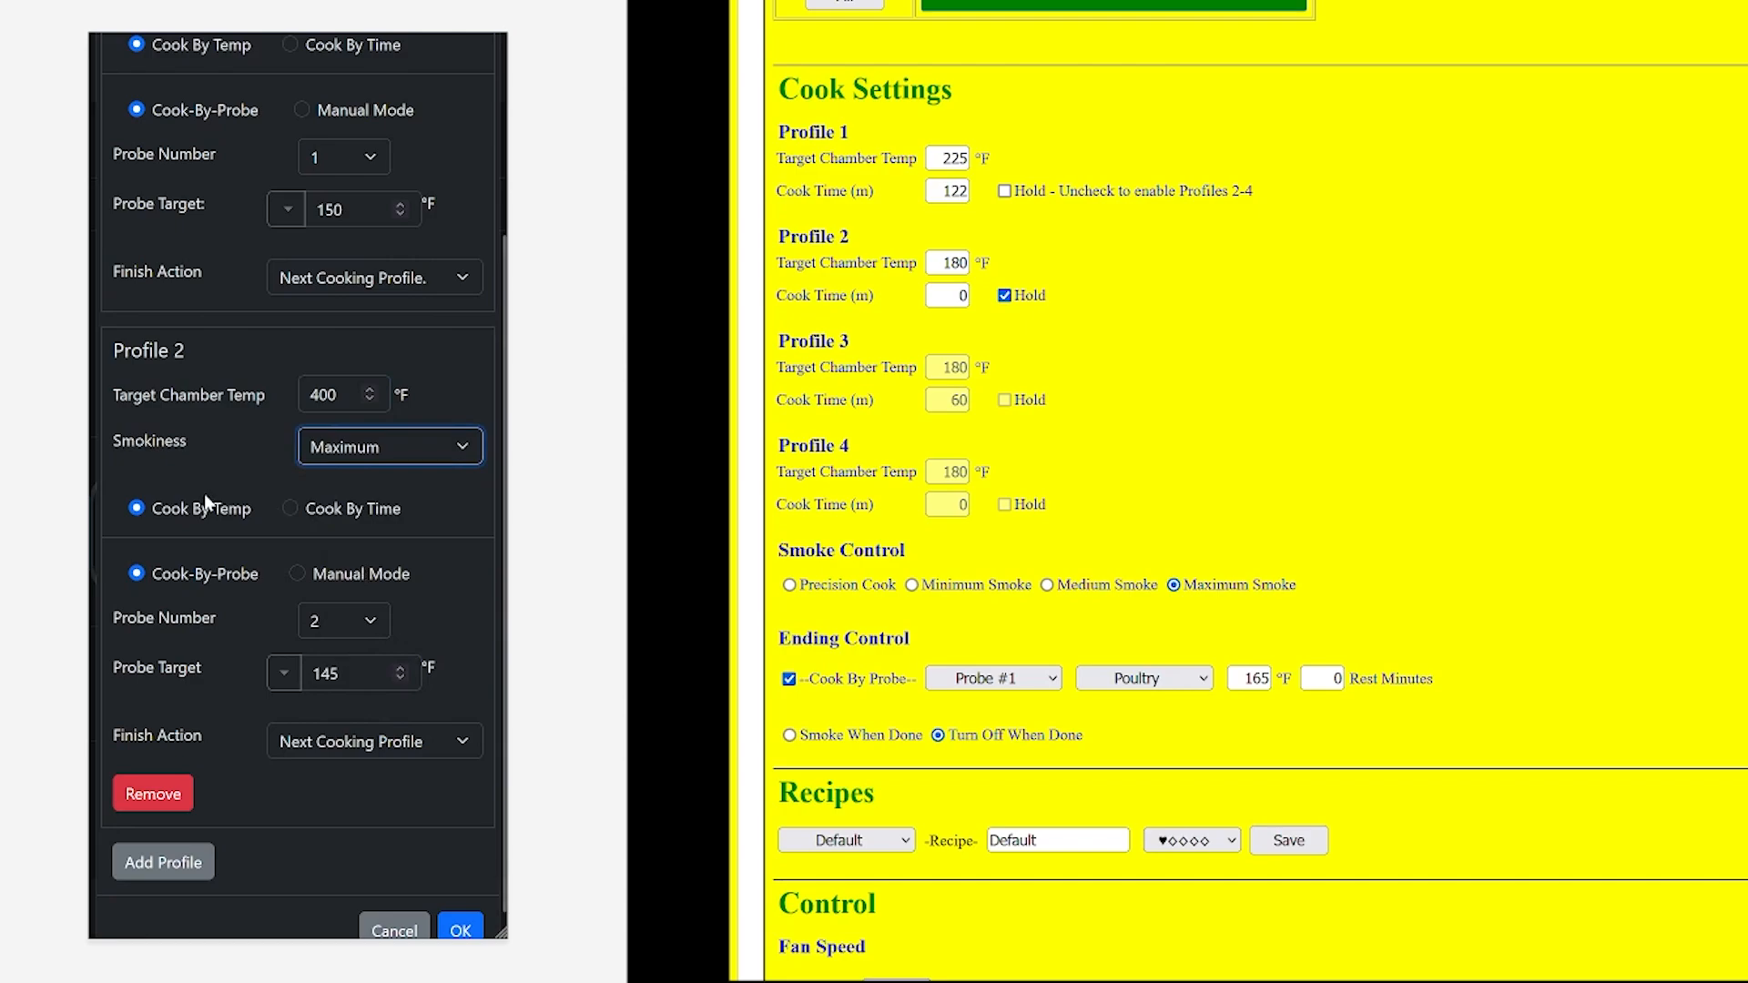
{"action": "left_click", "coordinate": [373, 622]}
{"action": "left_click", "coordinate": [324, 674]}
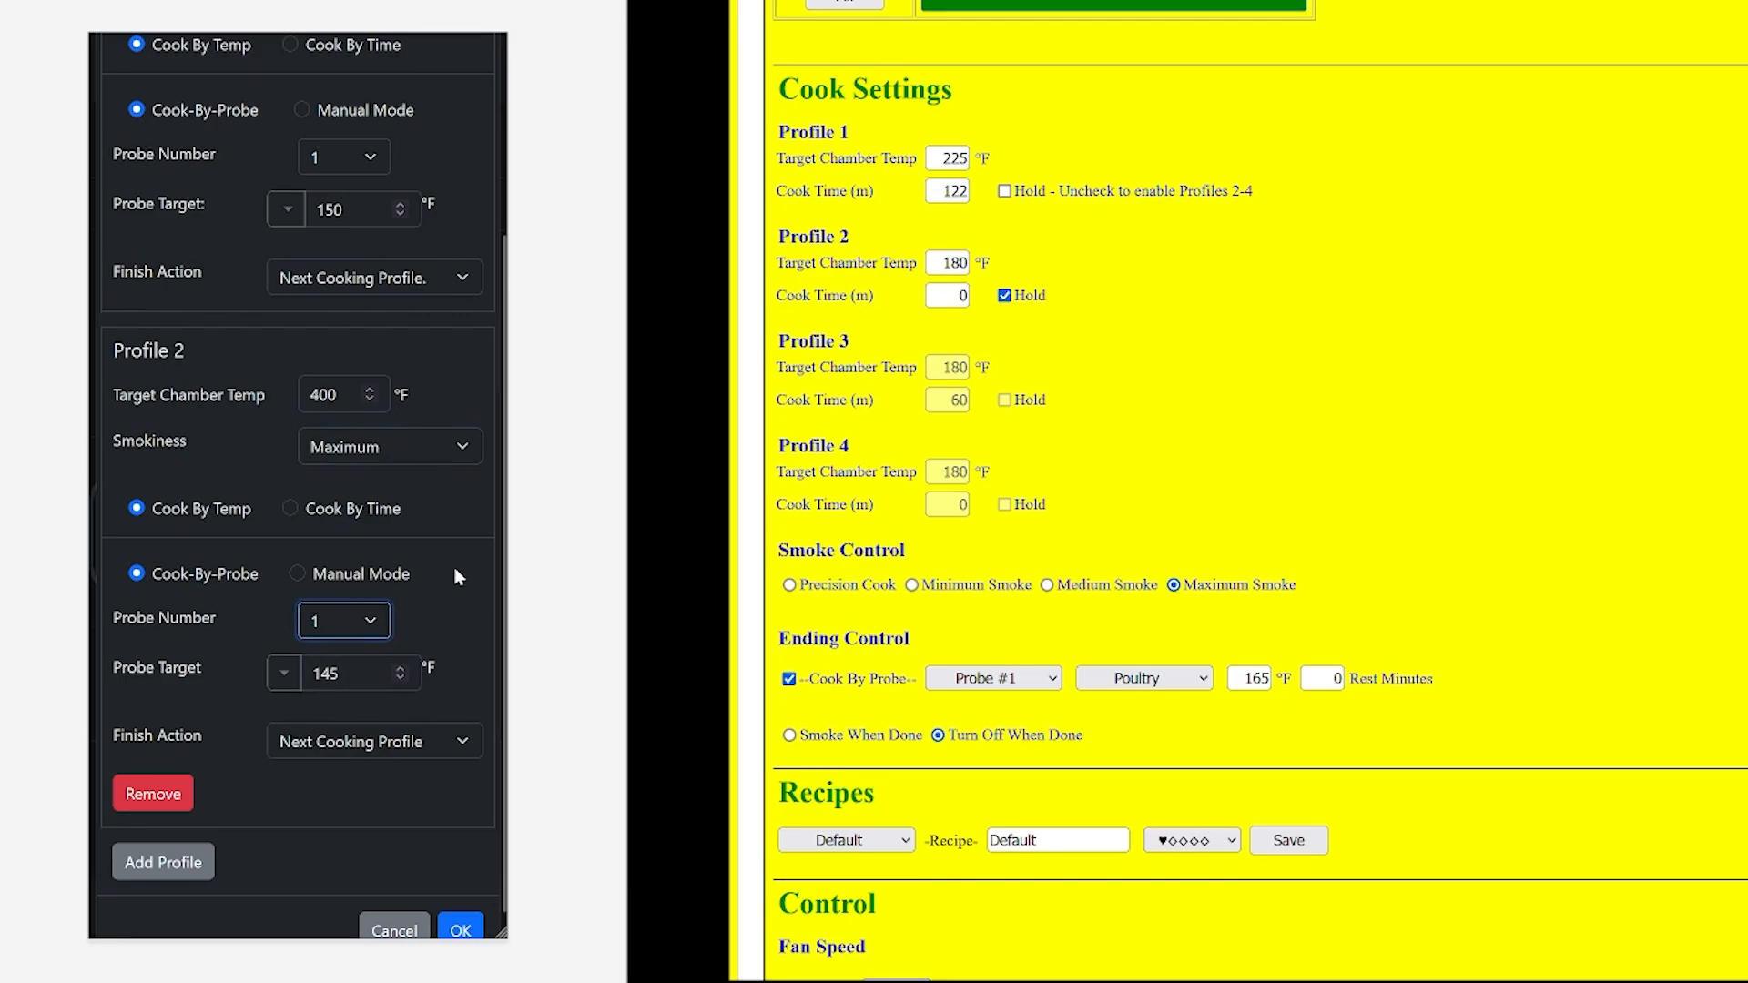
Set Profile 2's probe target to the Poultry preset of 165 °F and its finish action to Shutdown
{"action": "left_click", "coordinate": [284, 673]}
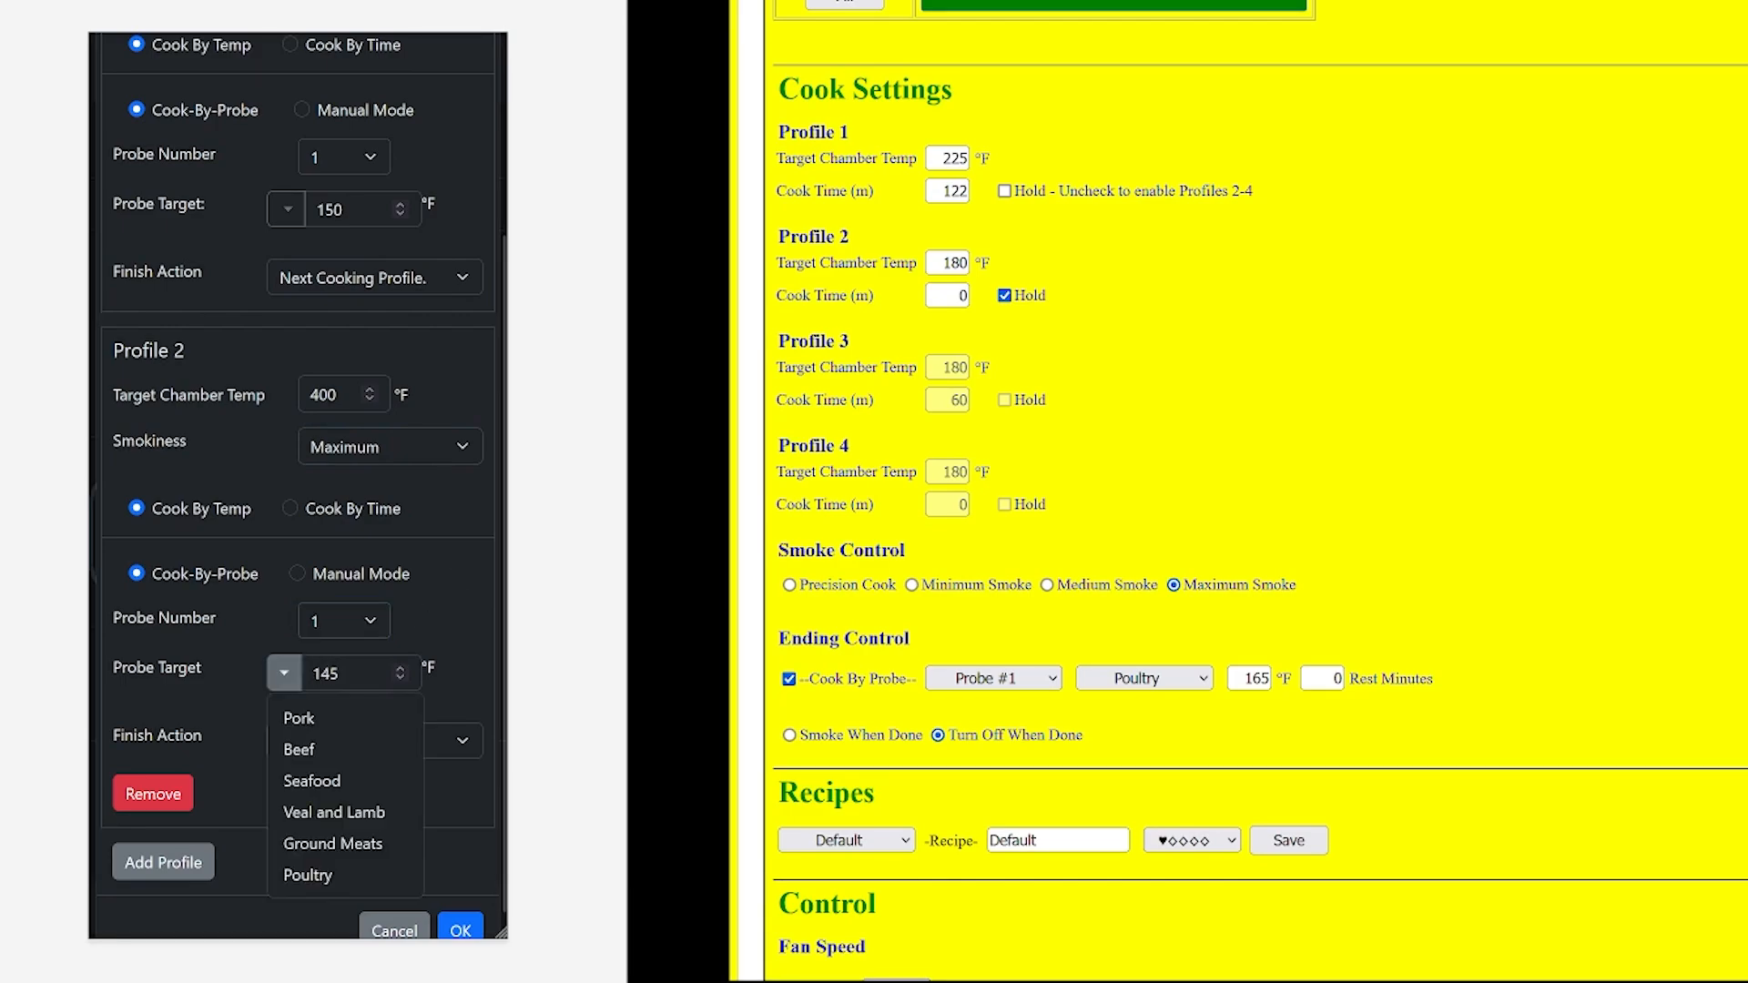
{"action": "left_click", "coordinate": [303, 876]}
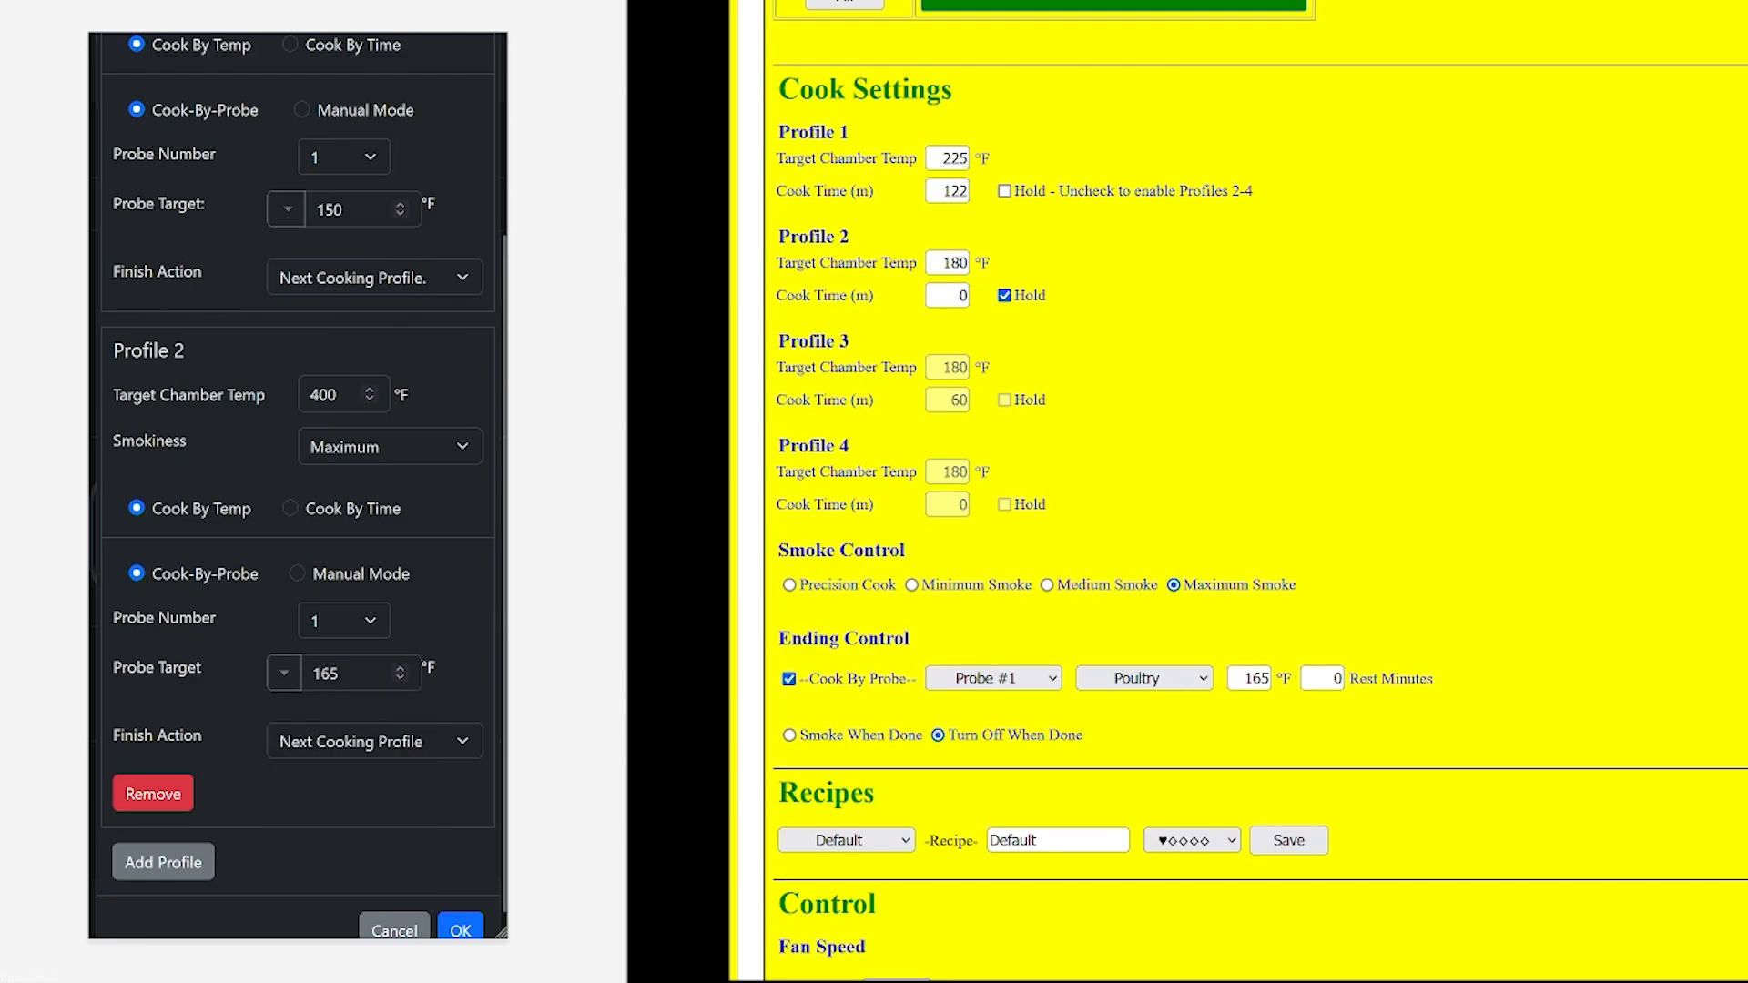
{"action": "left_click", "coordinate": [391, 743]}
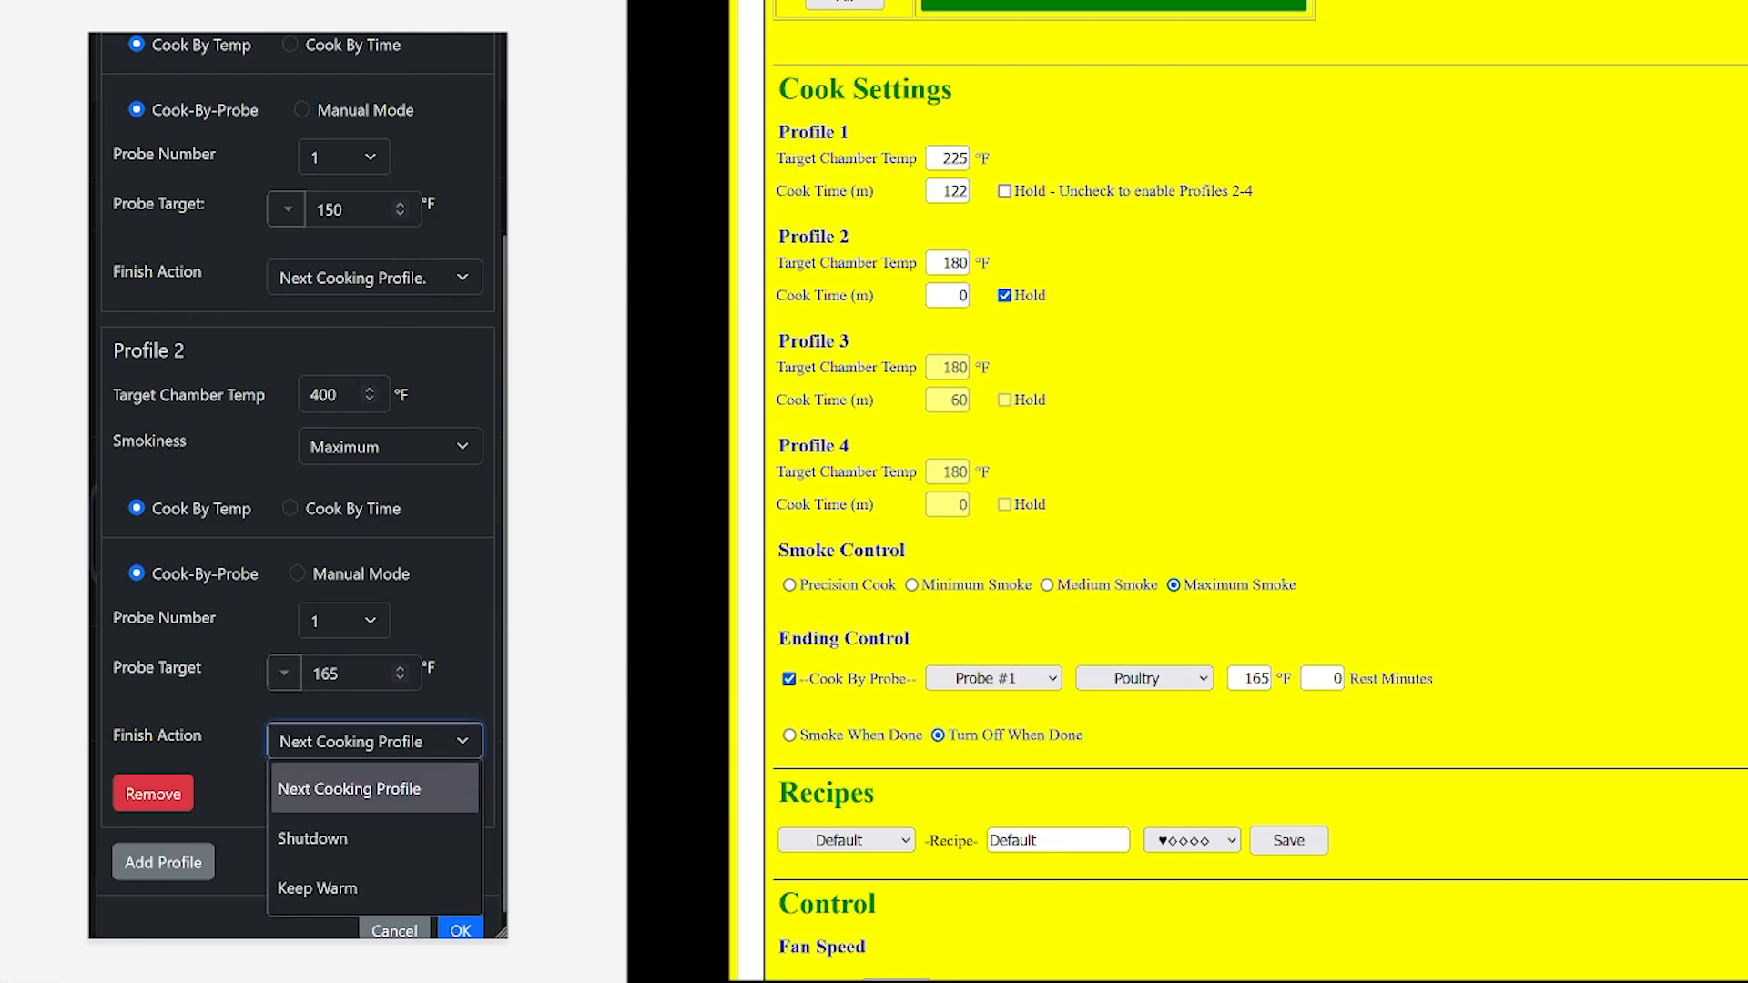
{"action": "left_click", "coordinate": [314, 836]}
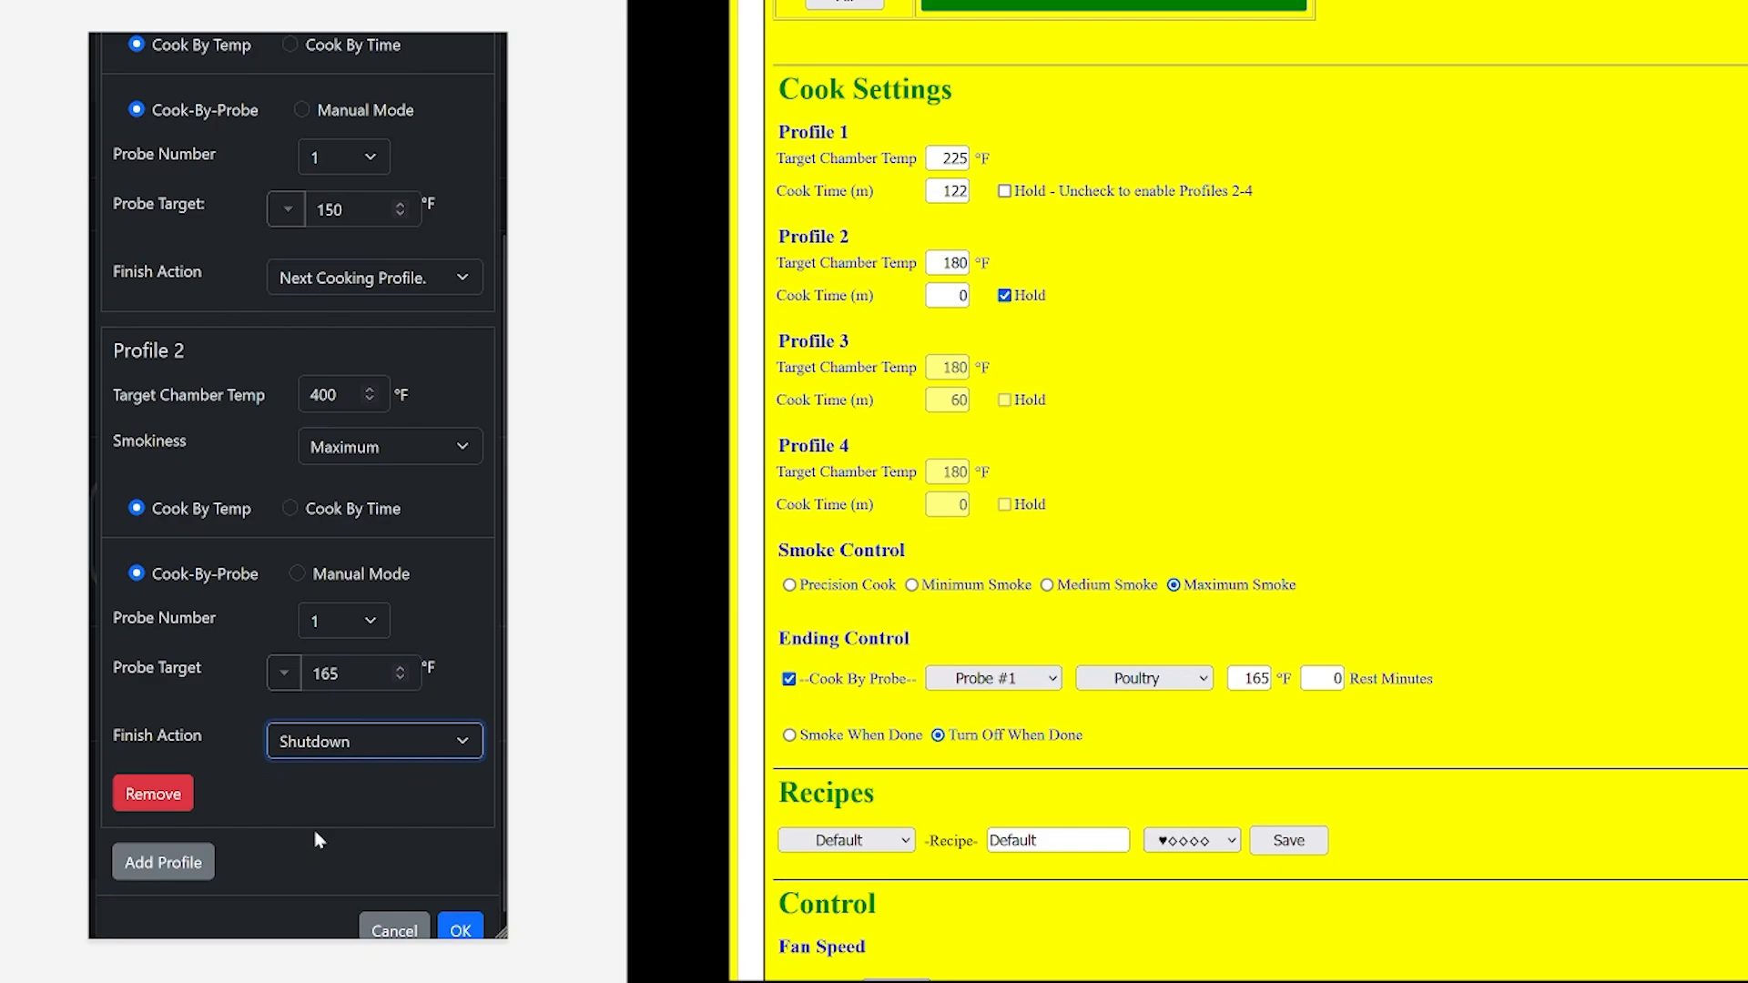
Add a third and a fourth cooking profile with their default settings, and try to add a fifth one
{"action": "scroll", "coordinate": [318, 840], "scroll_direction": "down", "scroll_amount": 1}
{"action": "left_click", "coordinate": [156, 830]}
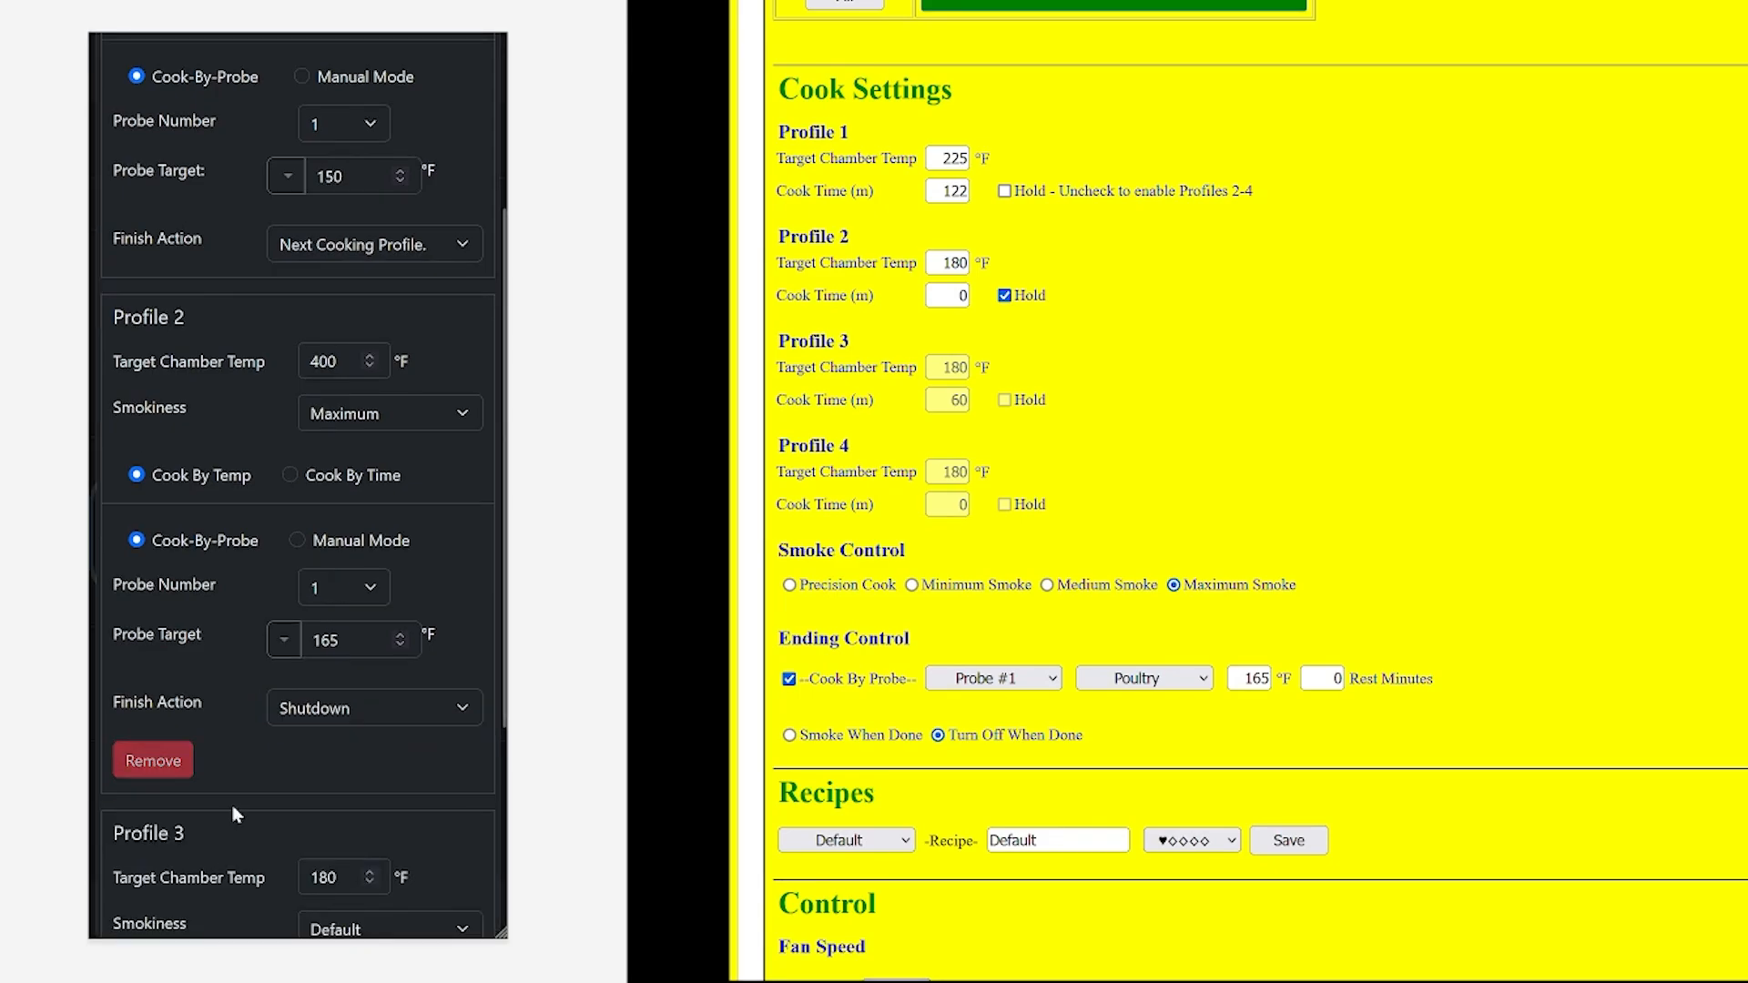
{"action": "scroll", "coordinate": [246, 783], "scroll_direction": "down", "scroll_amount": 4}
{"action": "left_click", "coordinate": [162, 828]}
{"action": "scroll", "coordinate": [324, 761], "scroll_direction": "down", "scroll_amount": 4}
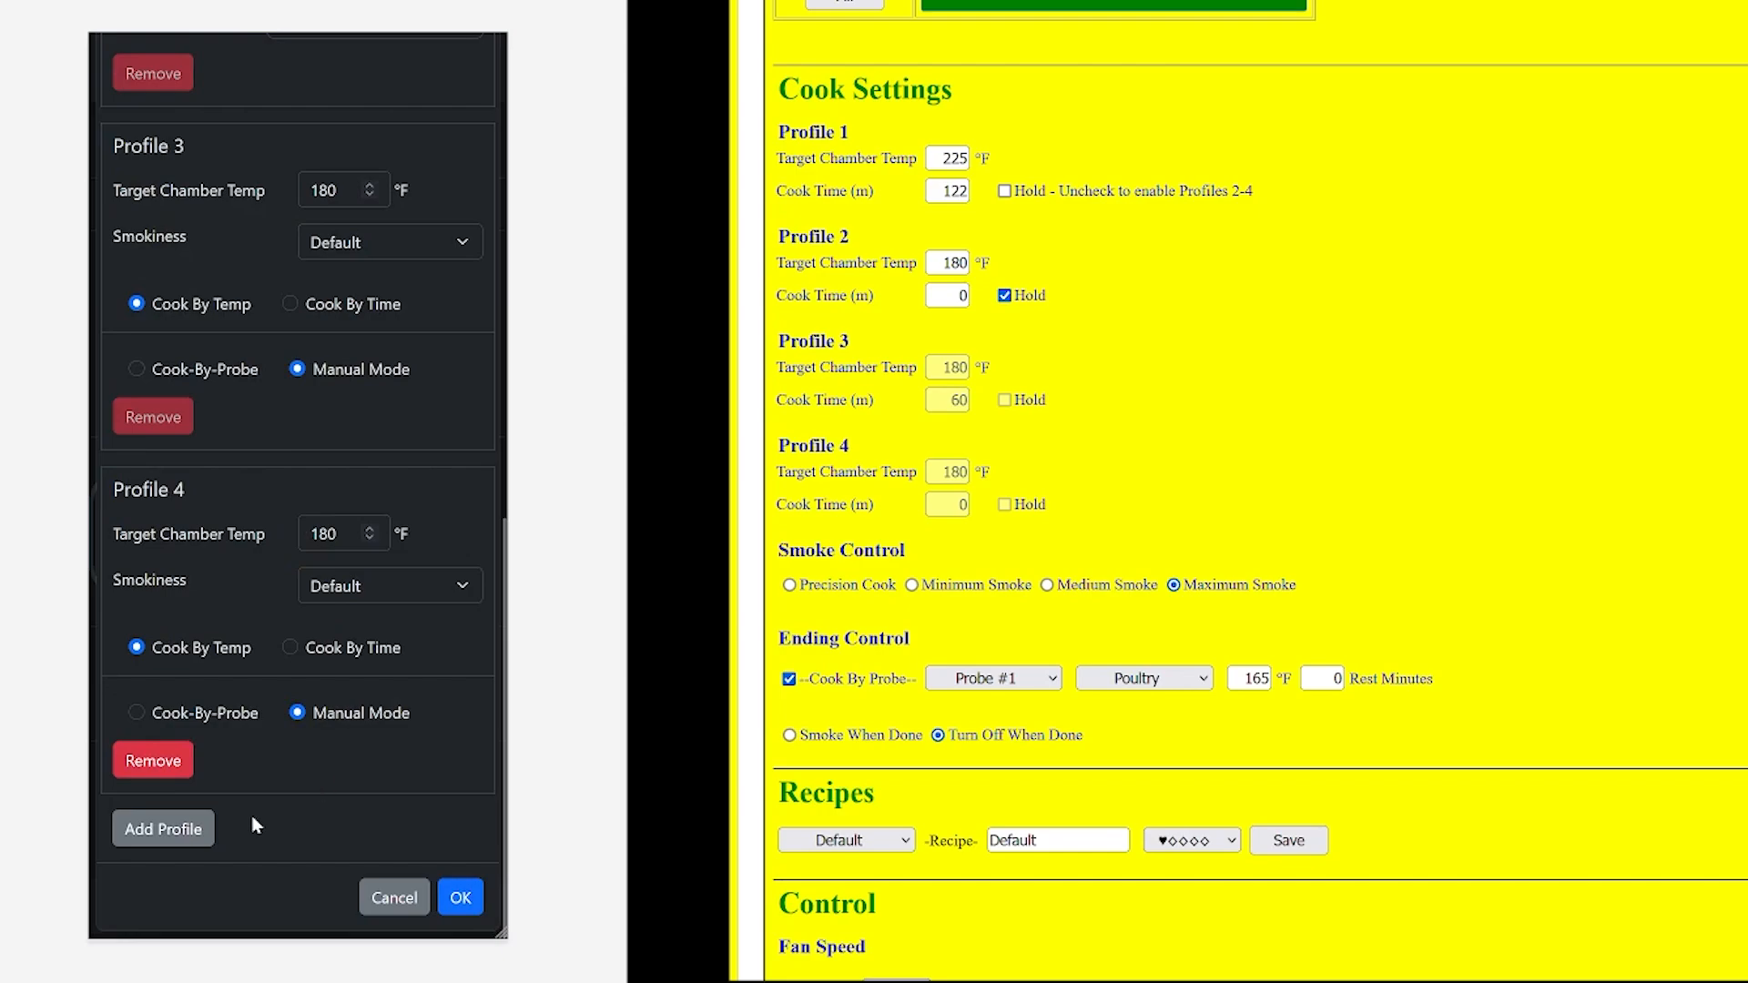
{"action": "left_click", "coordinate": [164, 828]}
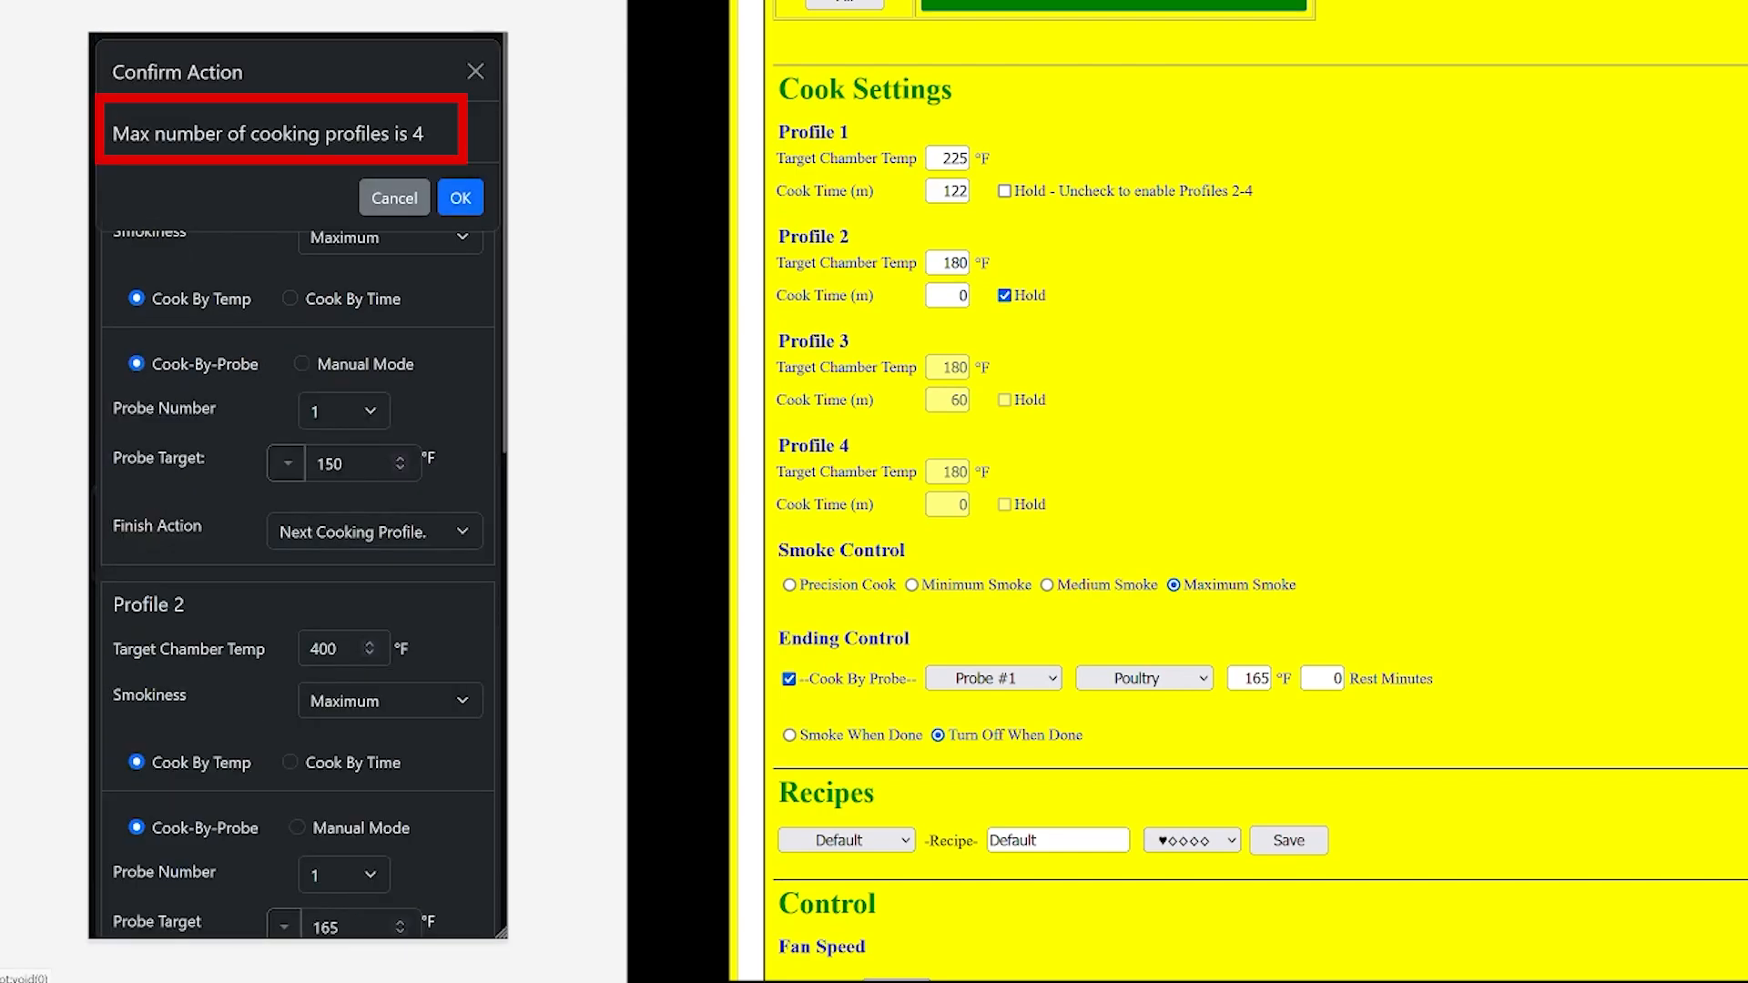
{"action": "left_click", "coordinate": [462, 204]}
Remove Profile 4, Profile 3 and Profile 2 from the cooking profiles, one after another
{"action": "left_click", "coordinate": [154, 762]}
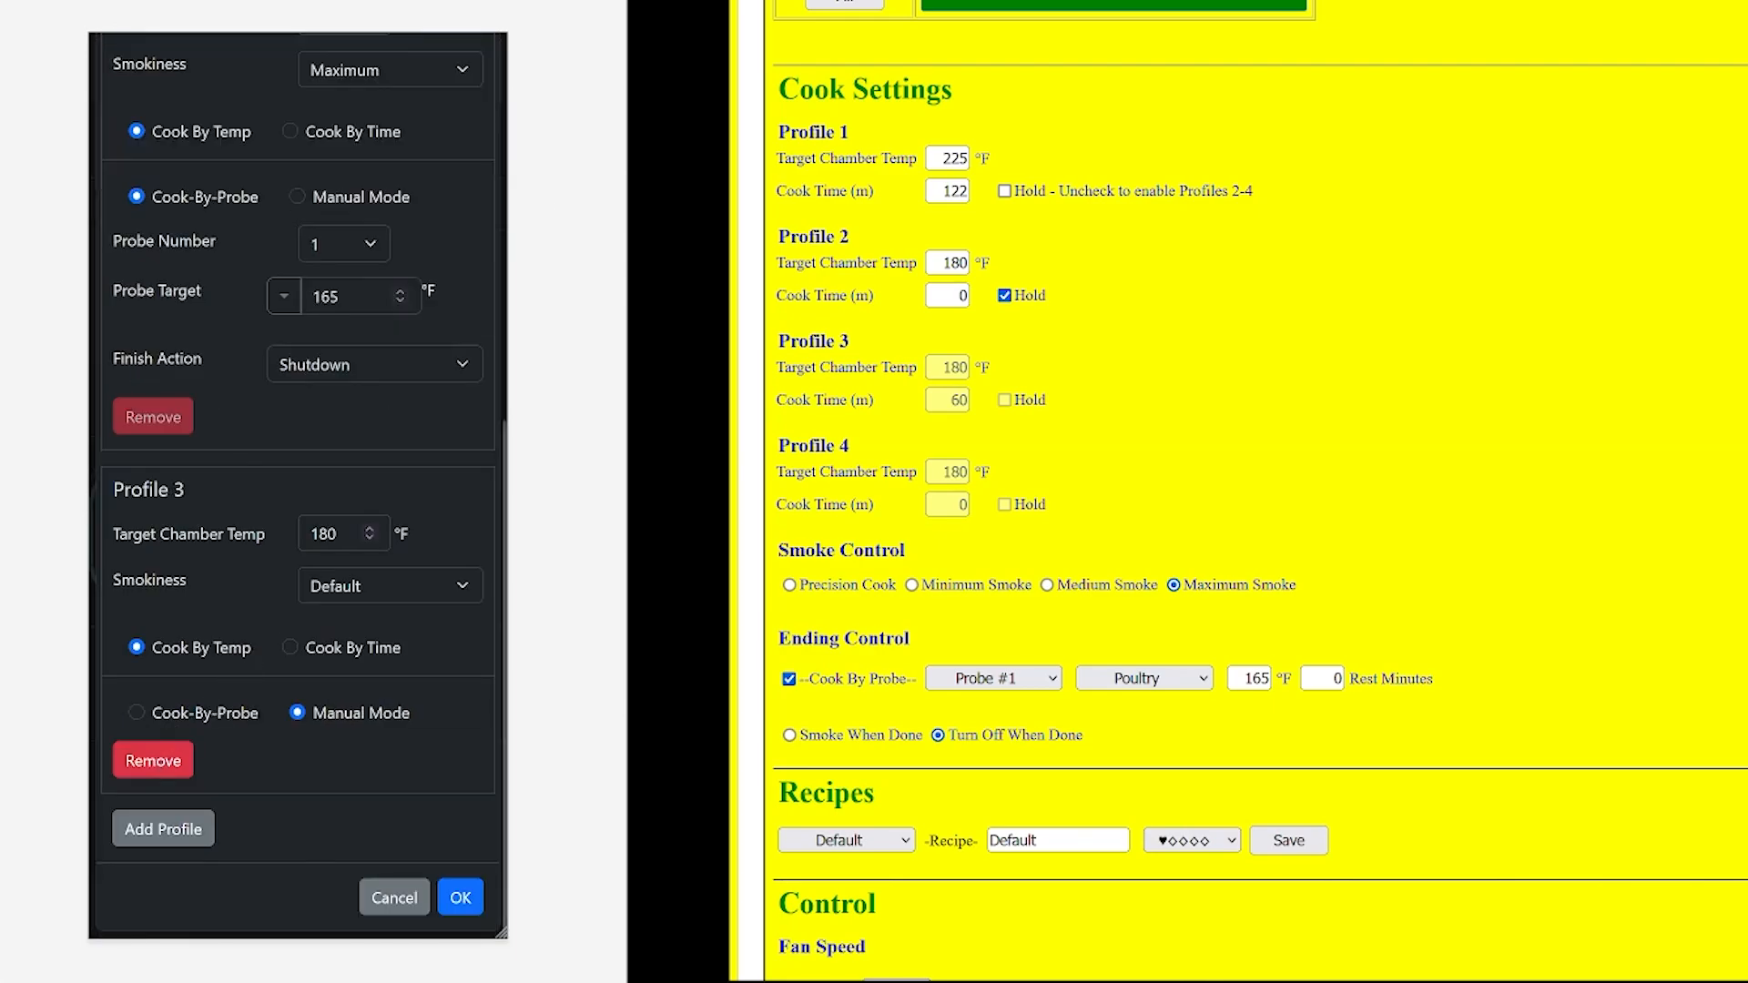
{"action": "left_click", "coordinate": [164, 765]}
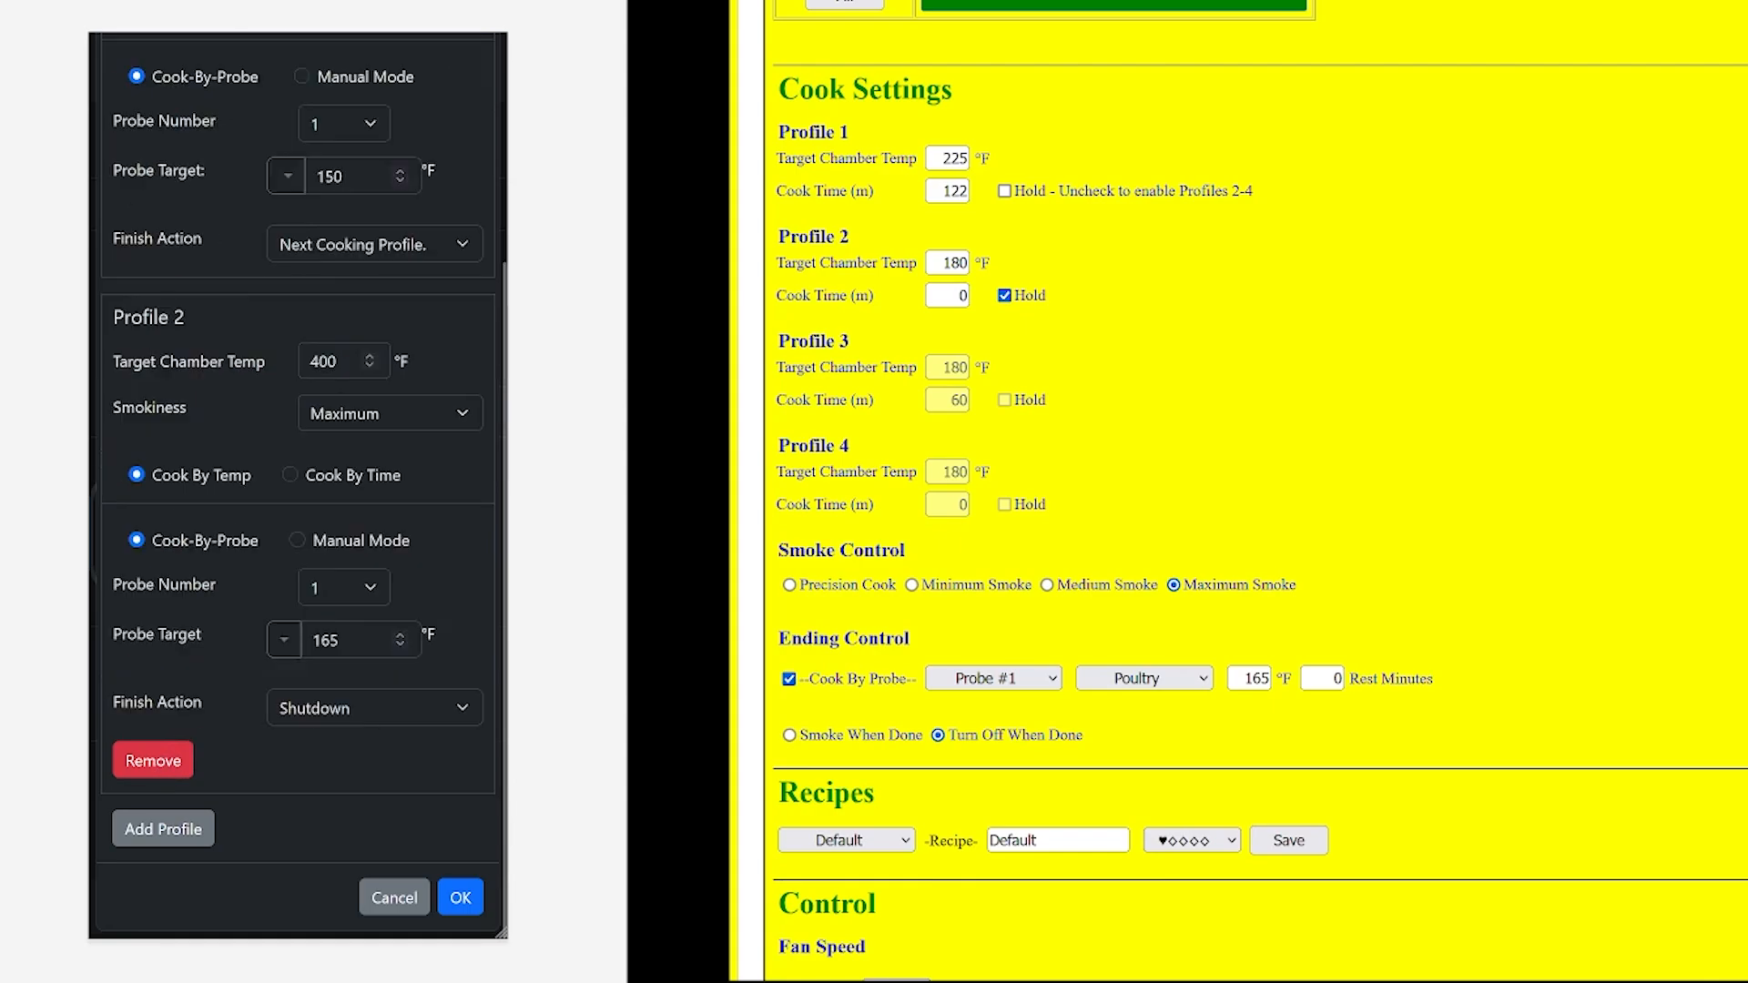
{"action": "left_click", "coordinate": [155, 762]}
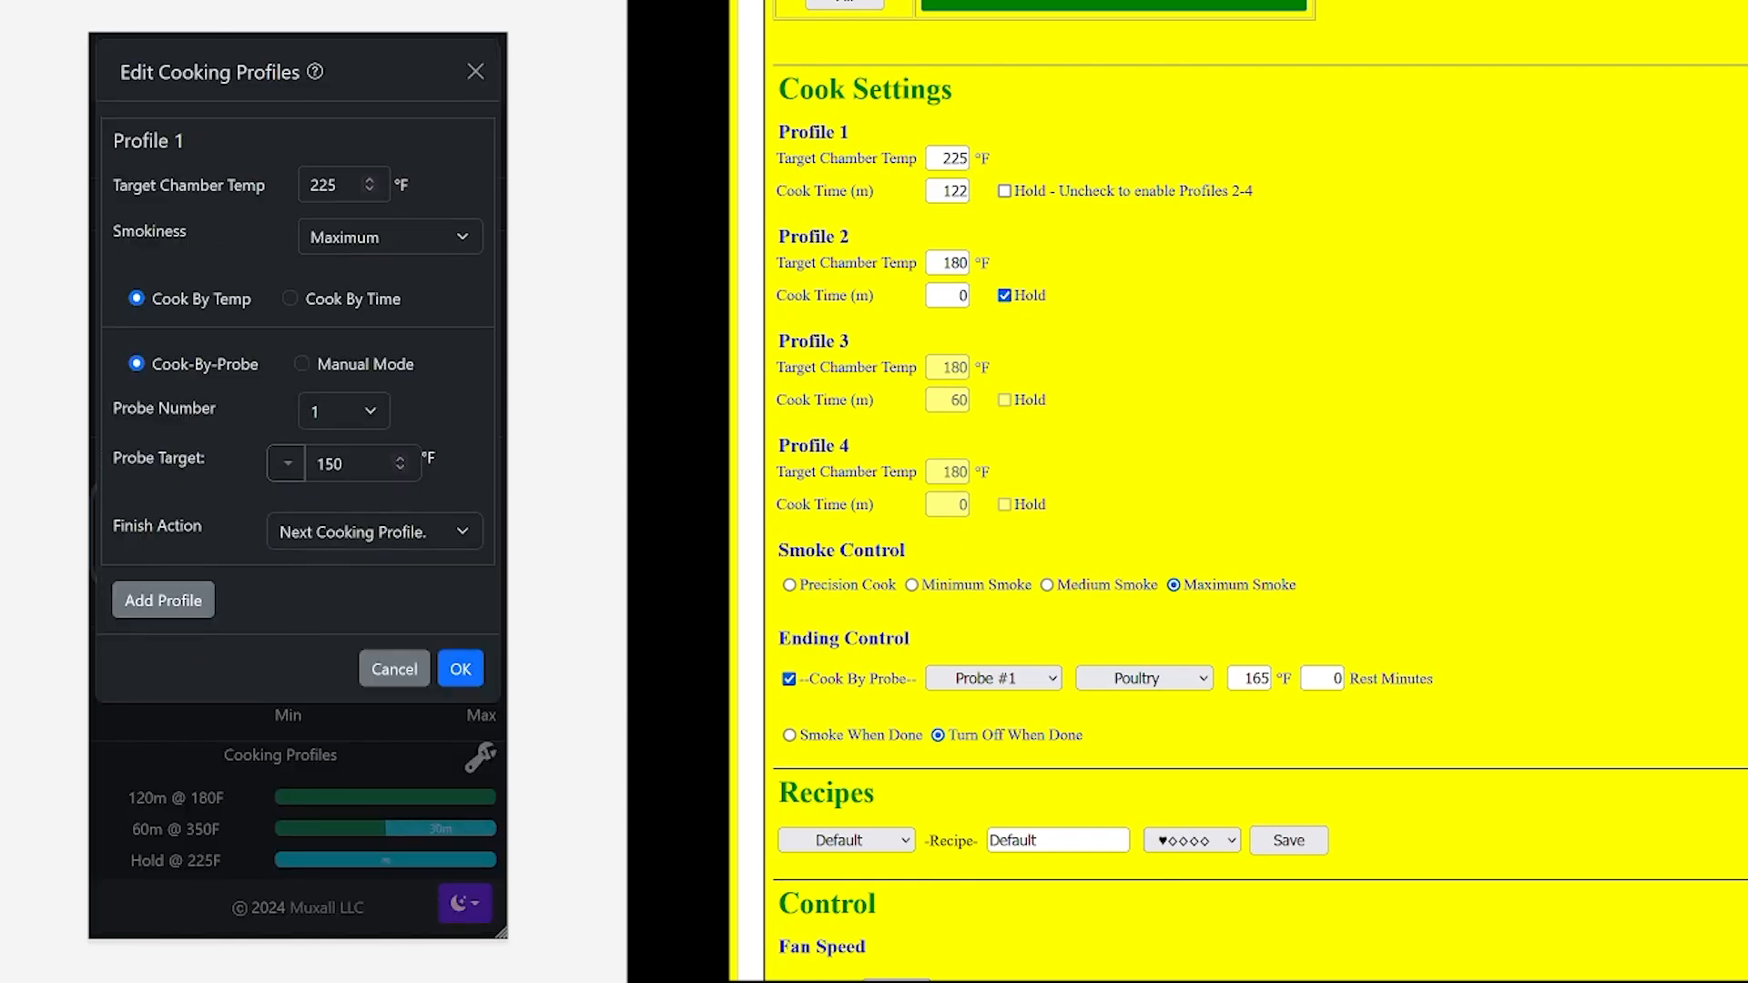